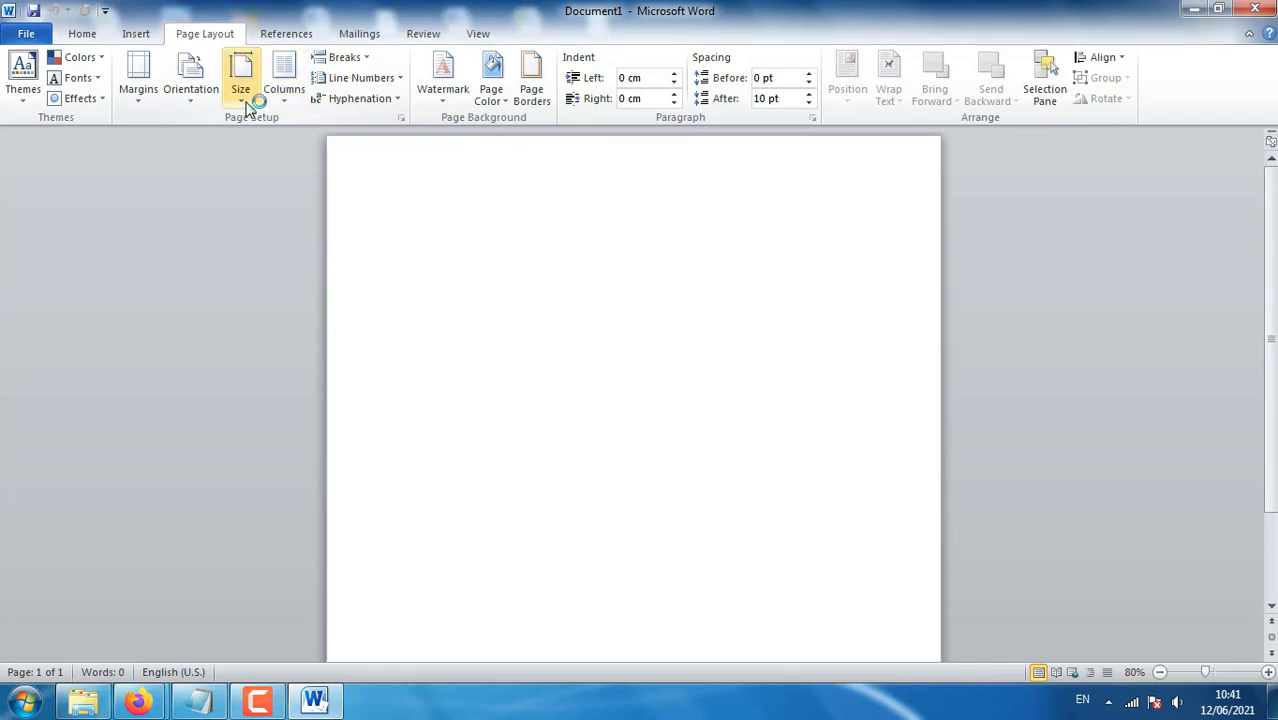
Step: Set the blank document's paper size to A4 (21 x 29,7 cm)
click(240, 80)
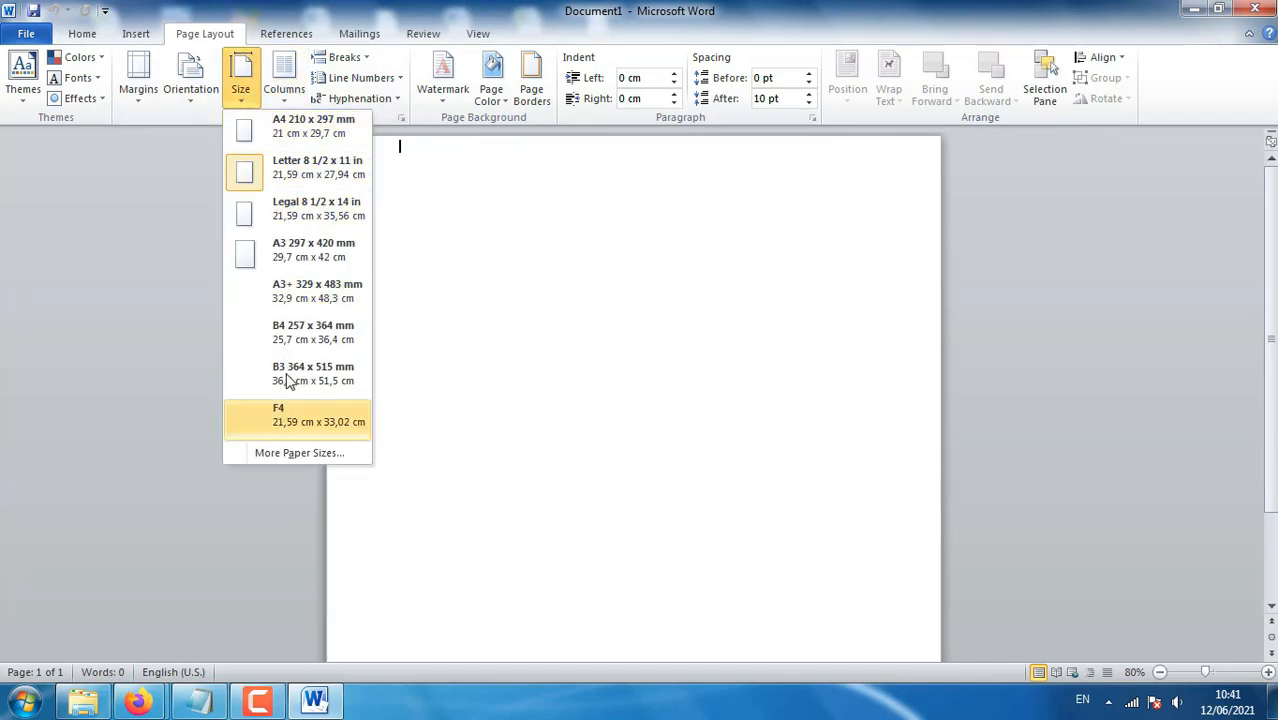
click(324, 125)
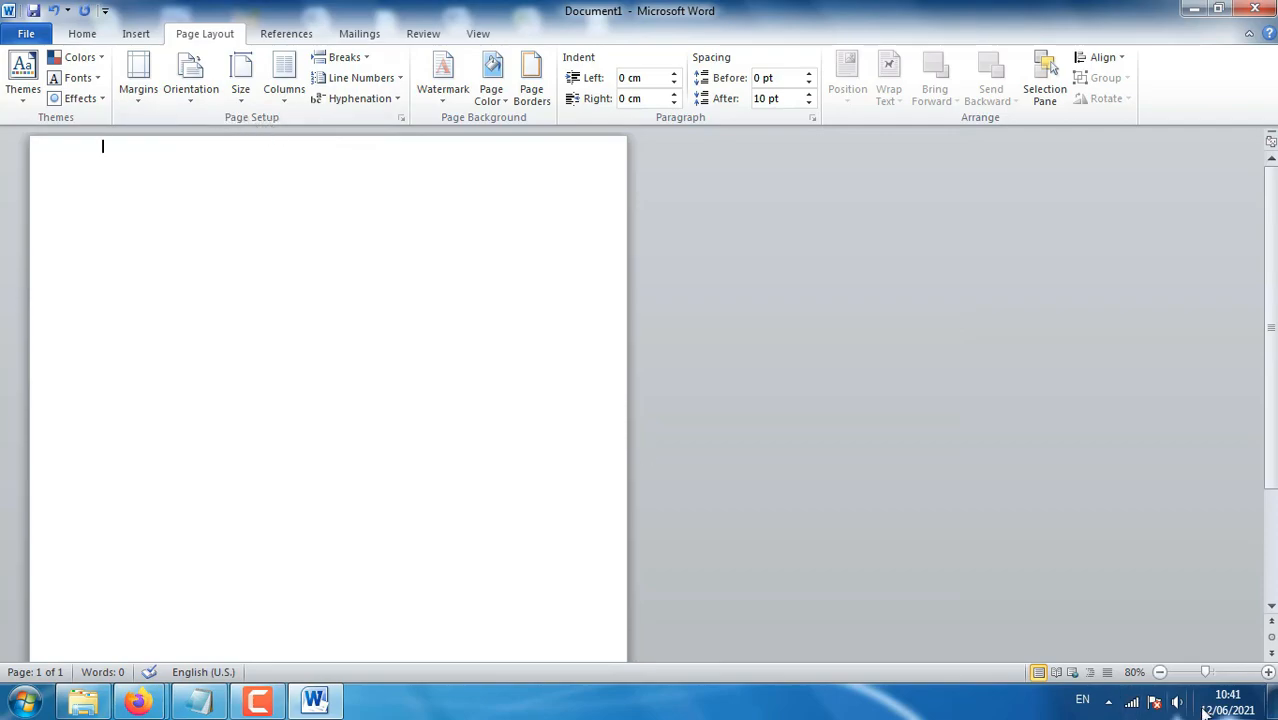
drag(1205, 672, 1211, 672)
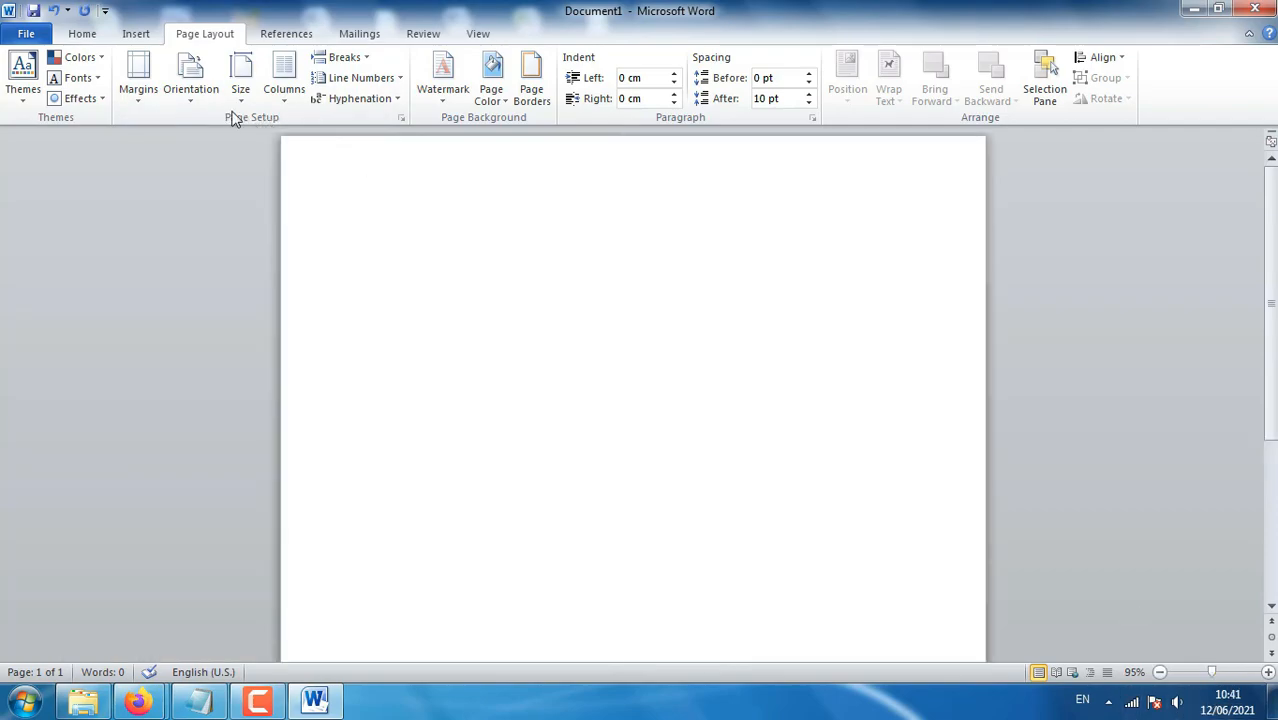
Step: Set custom page margins of 0,5 cm for the top, left, bottom and right edges
click(142, 96)
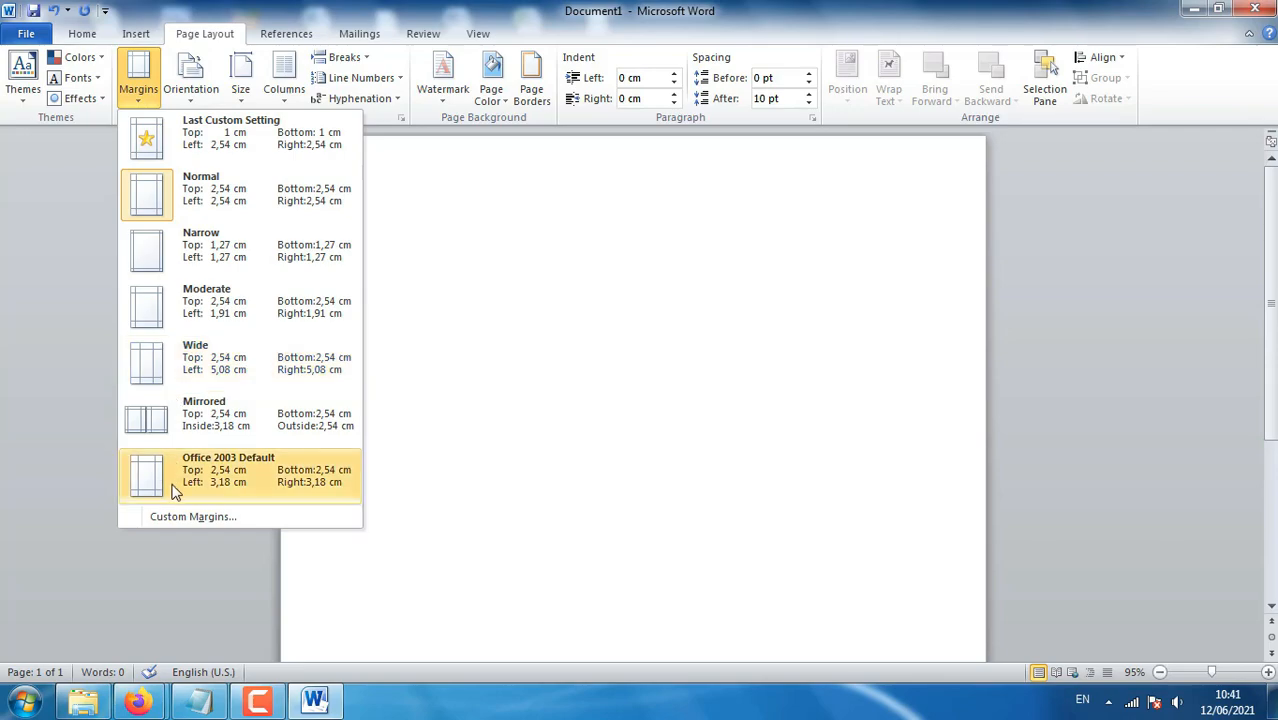
click(172, 517)
click(557, 162)
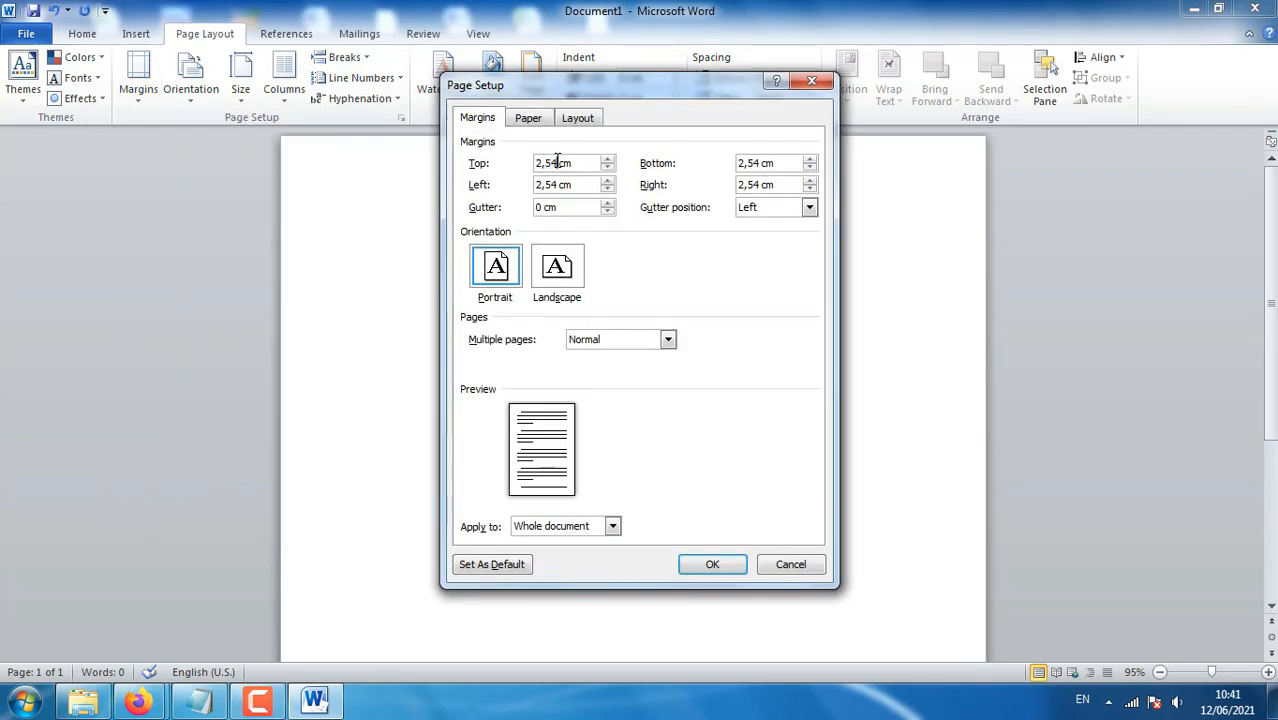
drag(557, 162, 512, 160)
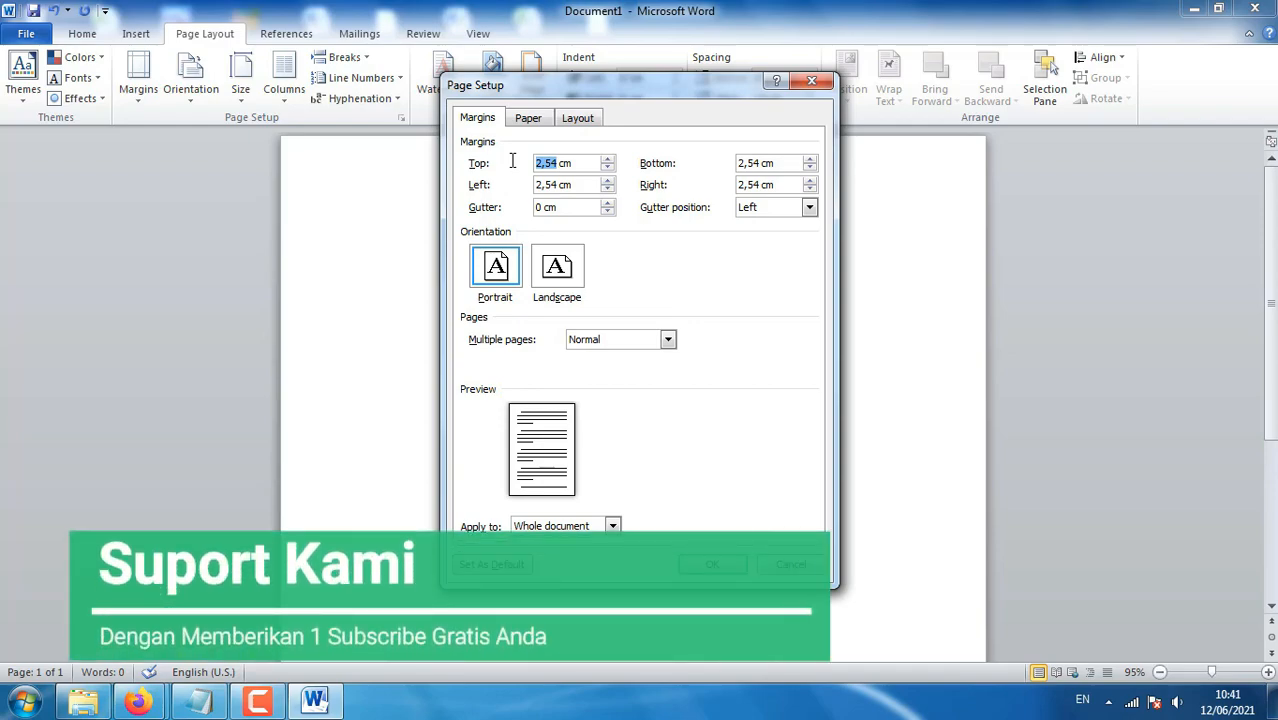
text(0)
drag(551, 163, 507, 160)
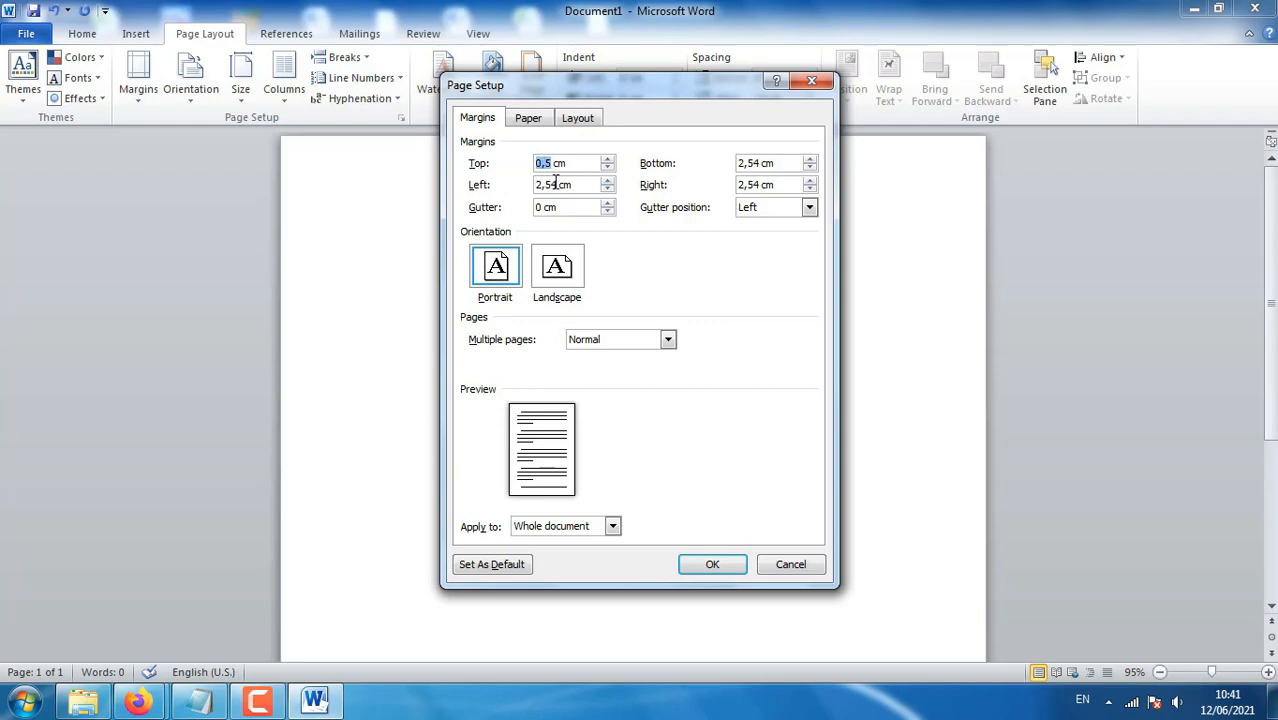
drag(557, 184, 516, 183)
text(0,5)
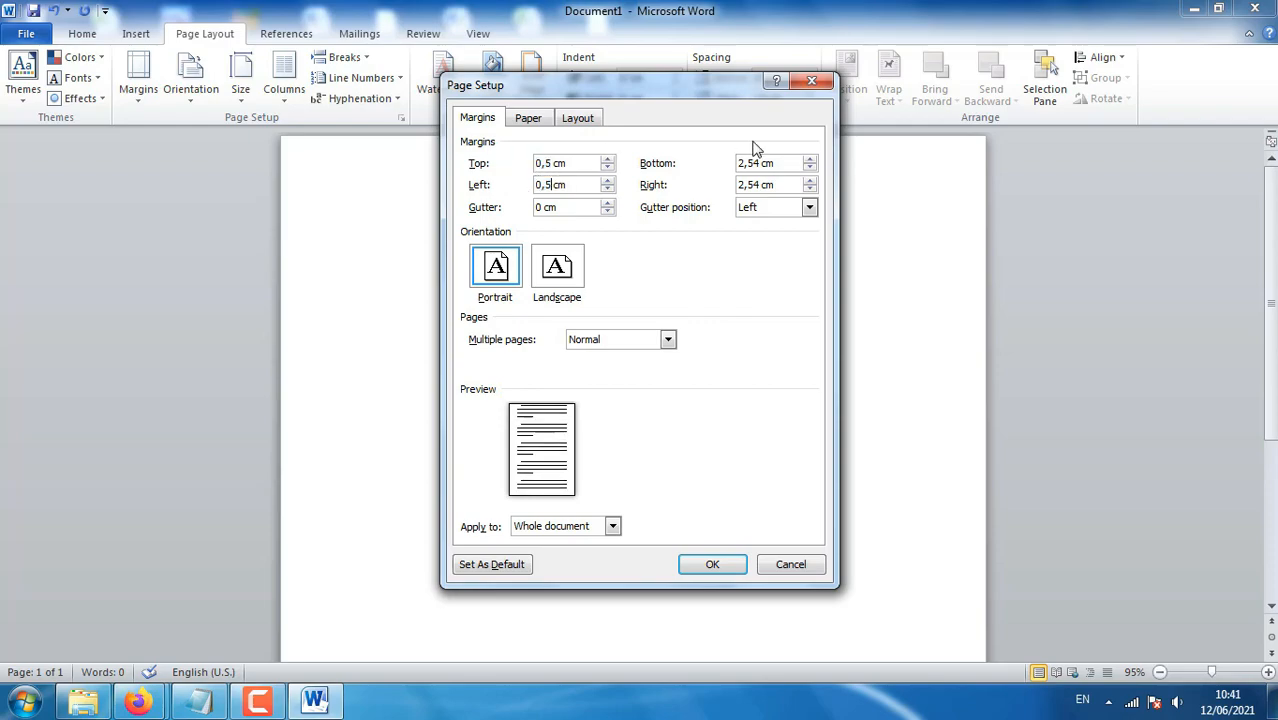
drag(759, 161, 716, 185)
text(0,5)
text(0,5)
Step: Set the header and footer distances from the page edge to 0,5 cm each and apply the page setup
click(540, 122)
click(578, 122)
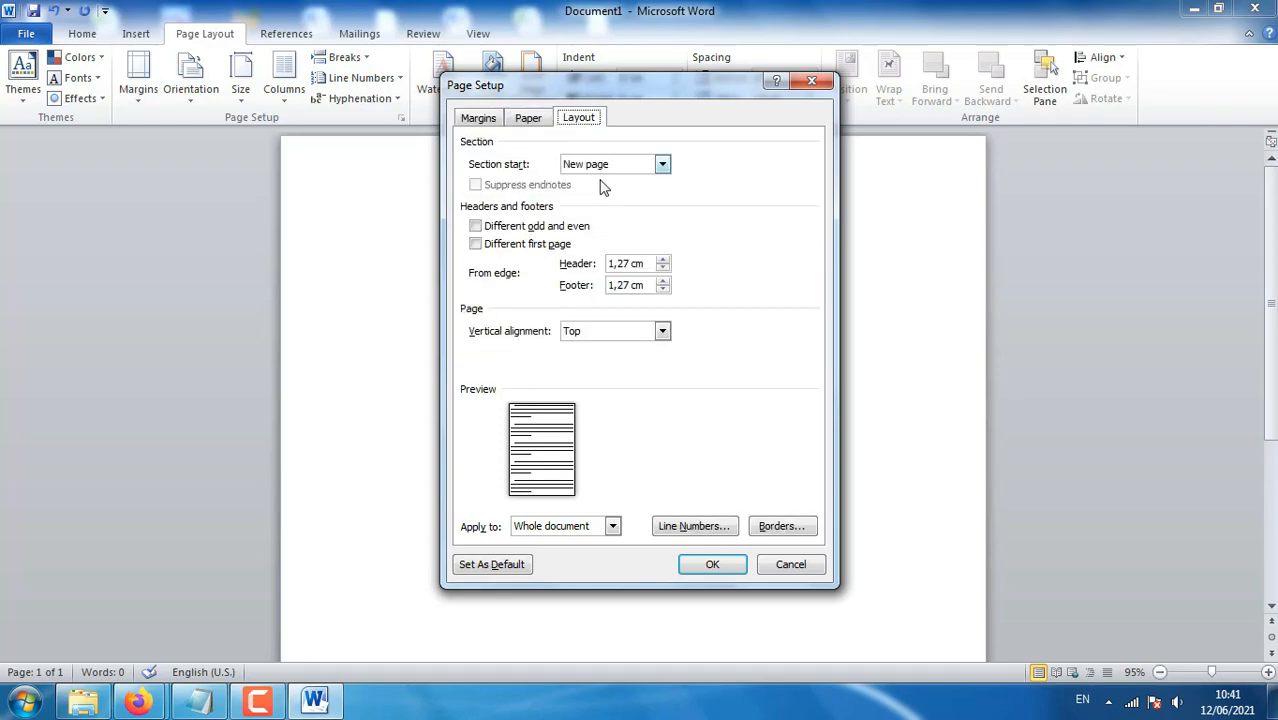
click(640, 263)
drag(630, 263, 570, 261)
text(0,5)
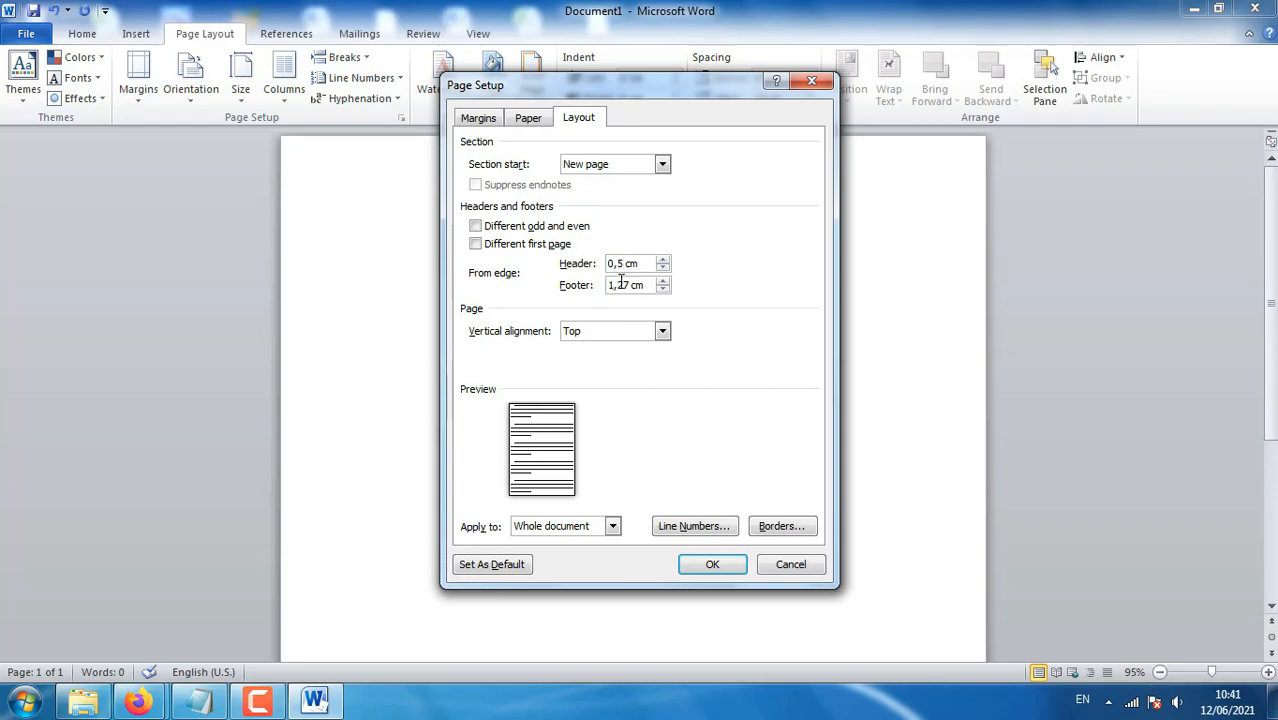
drag(628, 285, 591, 274)
text(0,5)
click(705, 565)
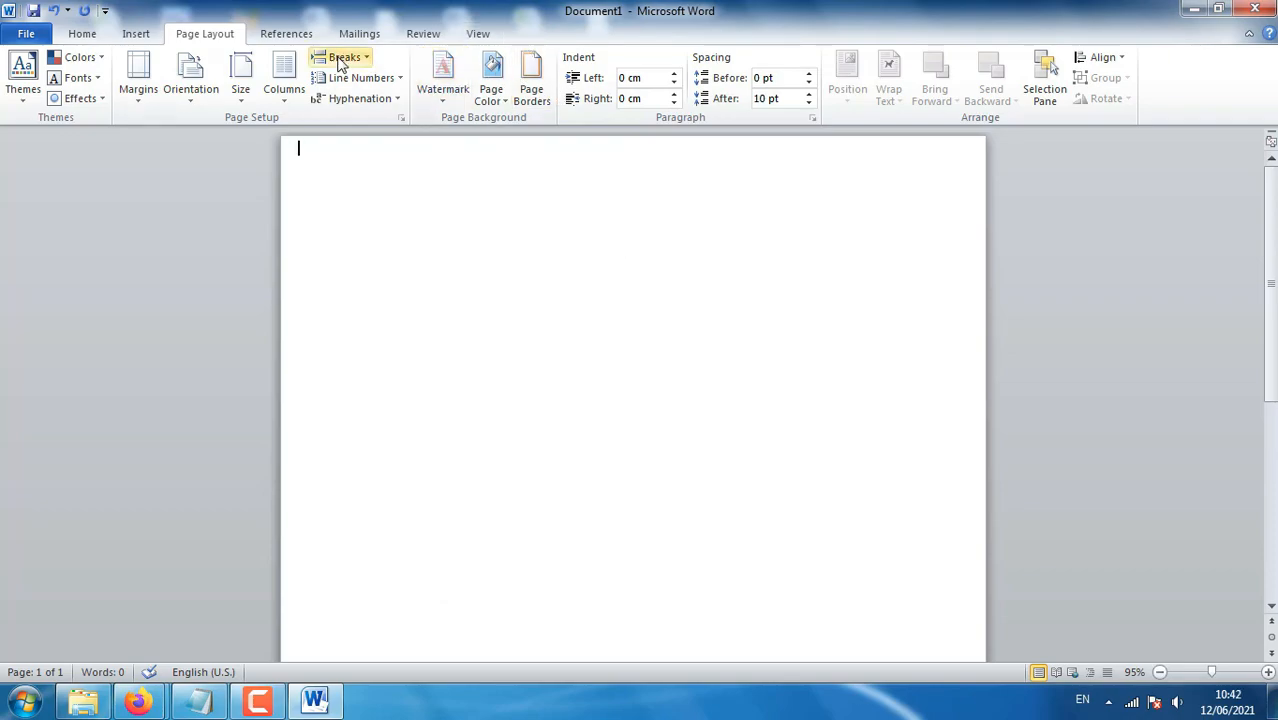
Step: Insert the blue-background portrait "IMG_8231 Blu copy.jpg" from its photo folder under DATA PRIBADI > FOTO on drive D
click(141, 35)
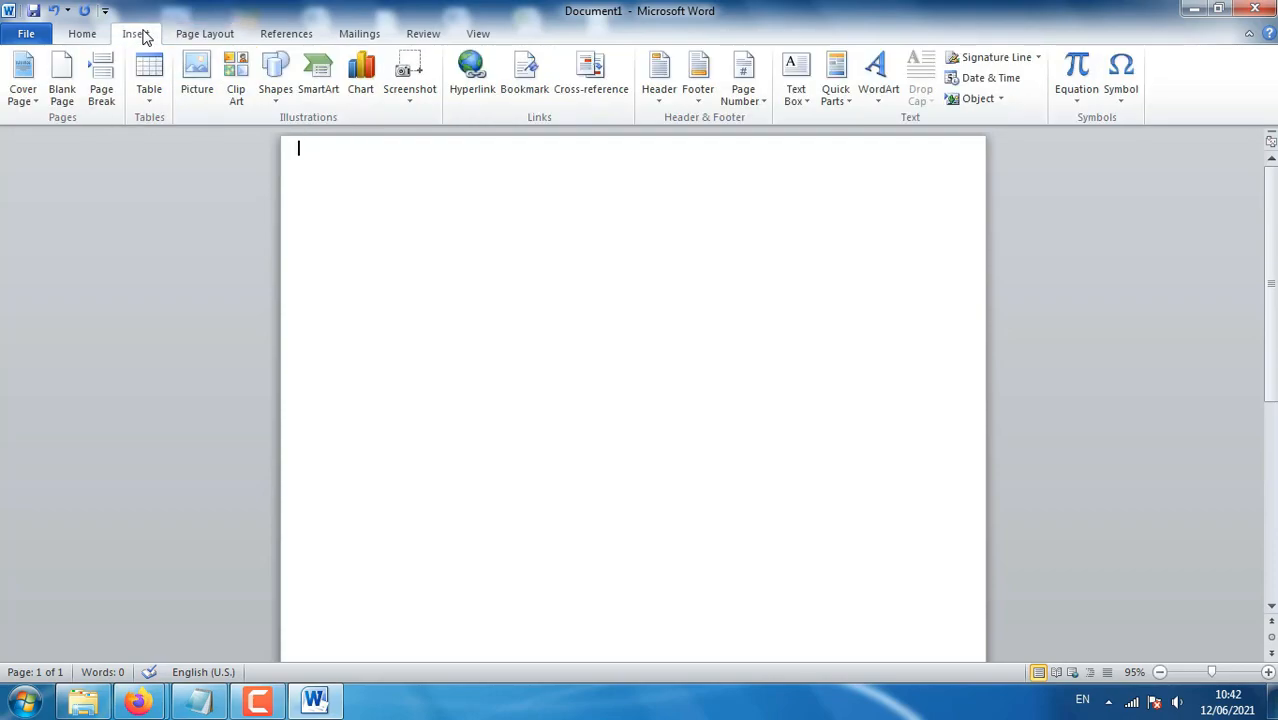
click(197, 80)
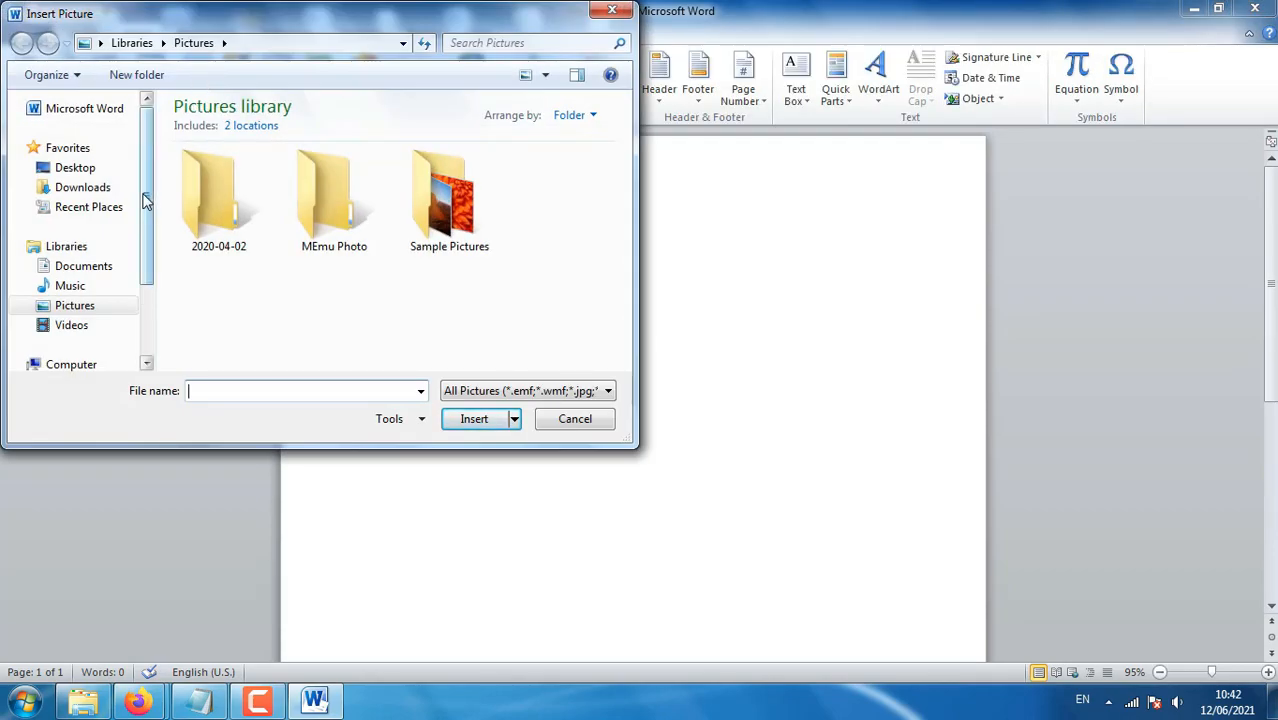
scroll(90, 250, down, 2)
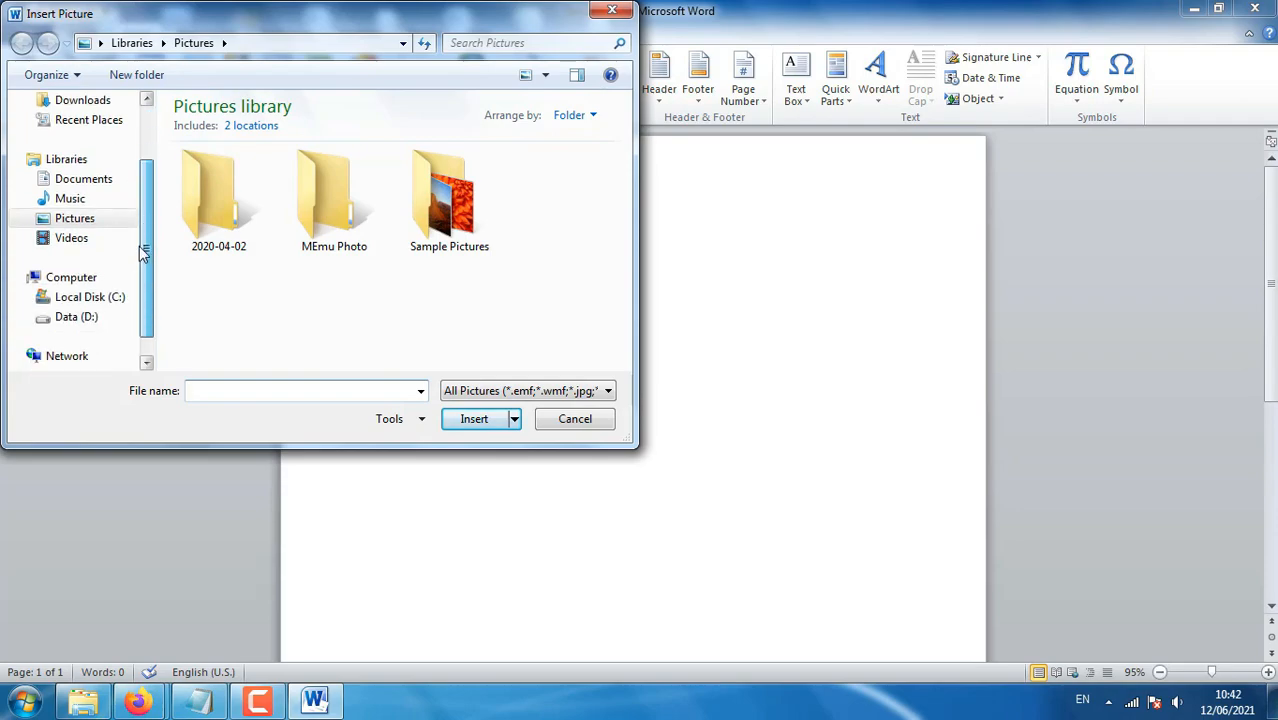
click(91, 316)
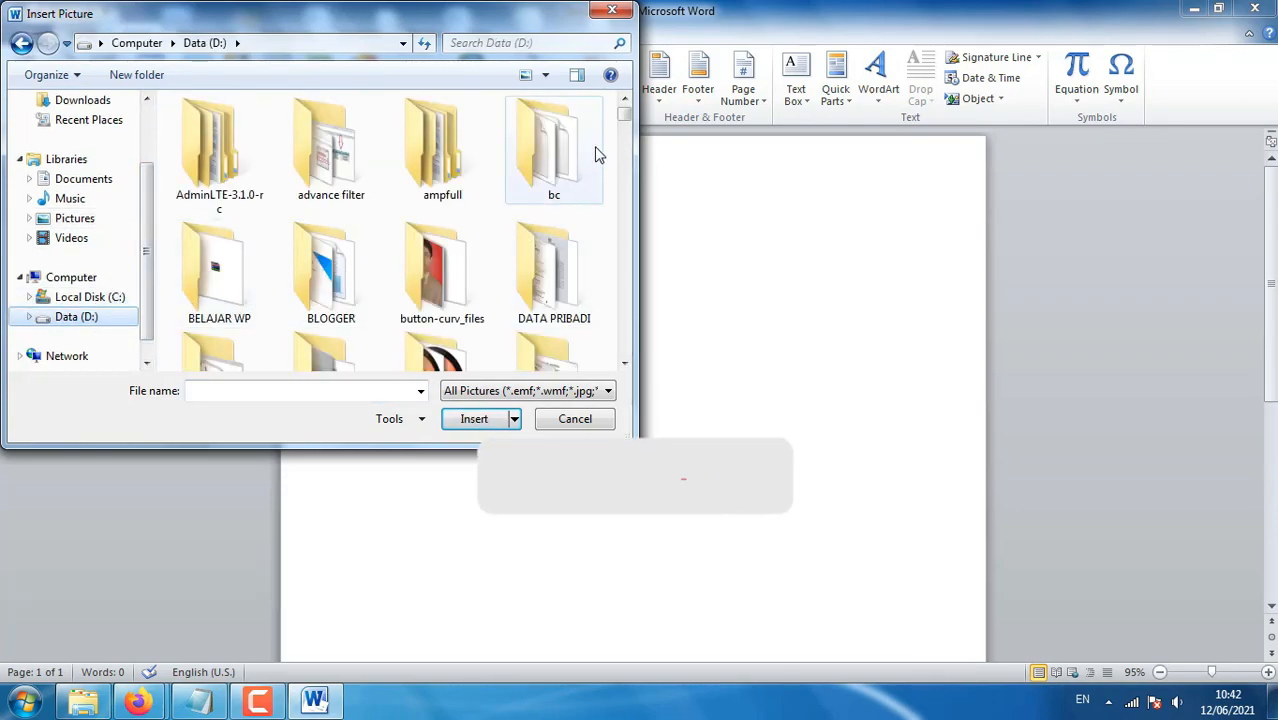
scroll(625, 128, down, 3)
mouse_move(623, 125)
mouse_down()
mouse_move(623, 137)
mouse_move(623, 109)
mouse_move(624, 138)
mouse_move(624, 117)
mouse_up()
double_click(549, 120)
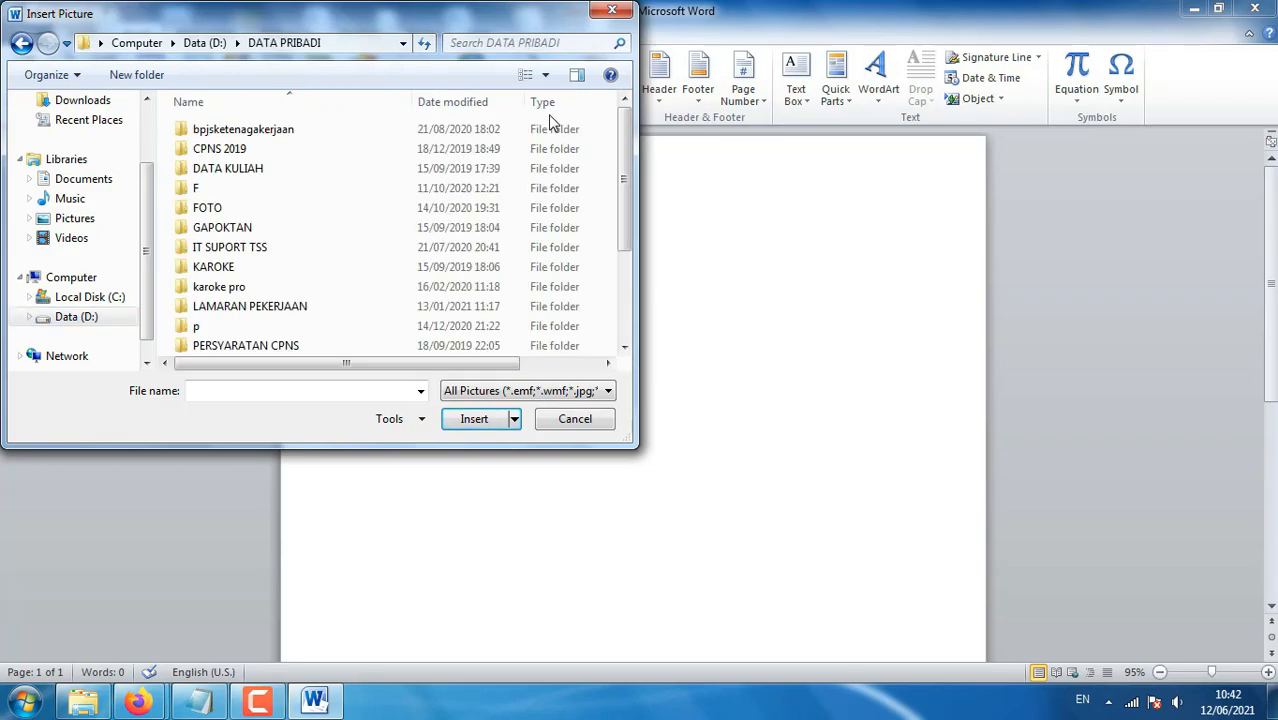
double_click(210, 207)
drag(622, 174, 616, 276)
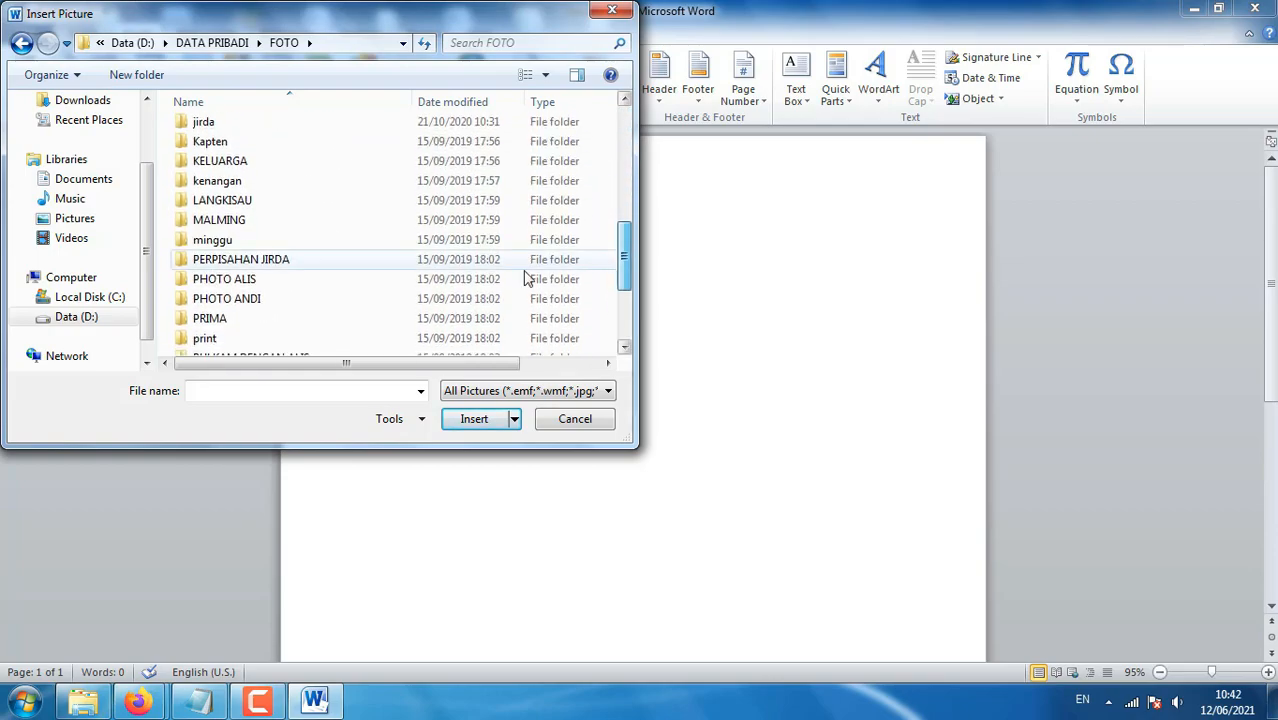
double_click(320, 306)
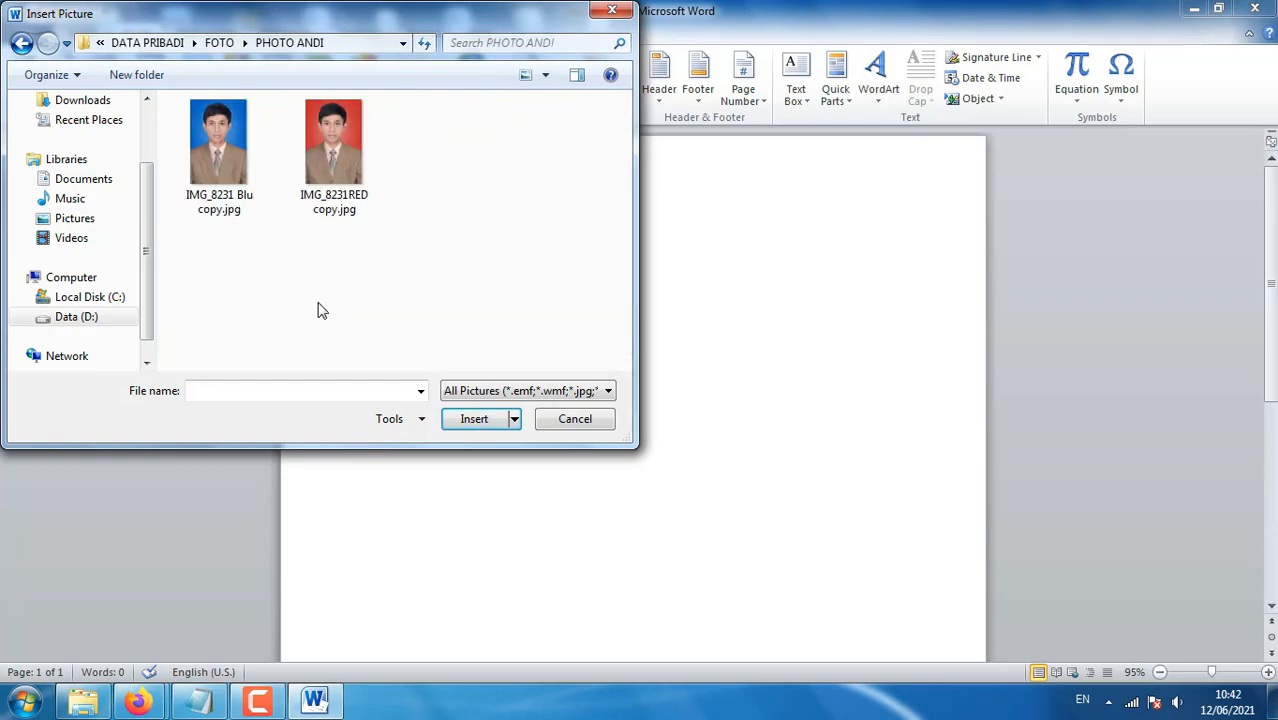
double_click(236, 160)
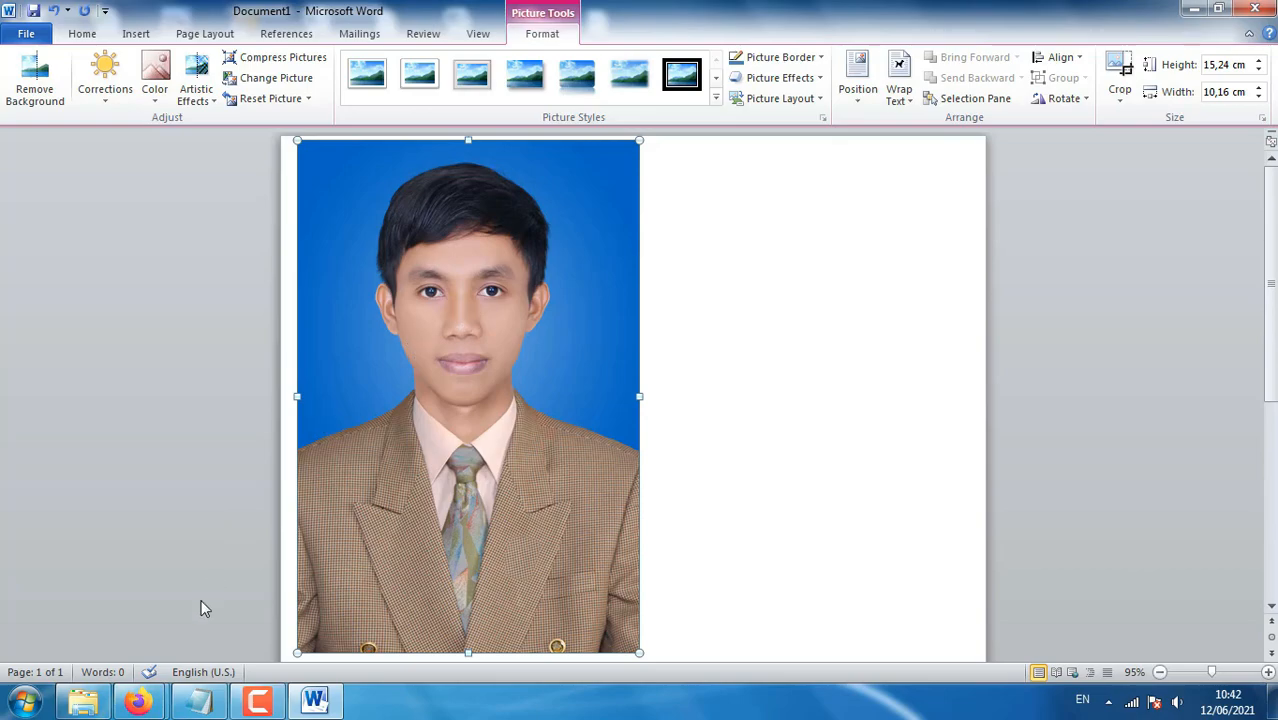
Step: Switch to the majalahtren.com article in Firefox and look up the 4R row in the photo size table
click(138, 702)
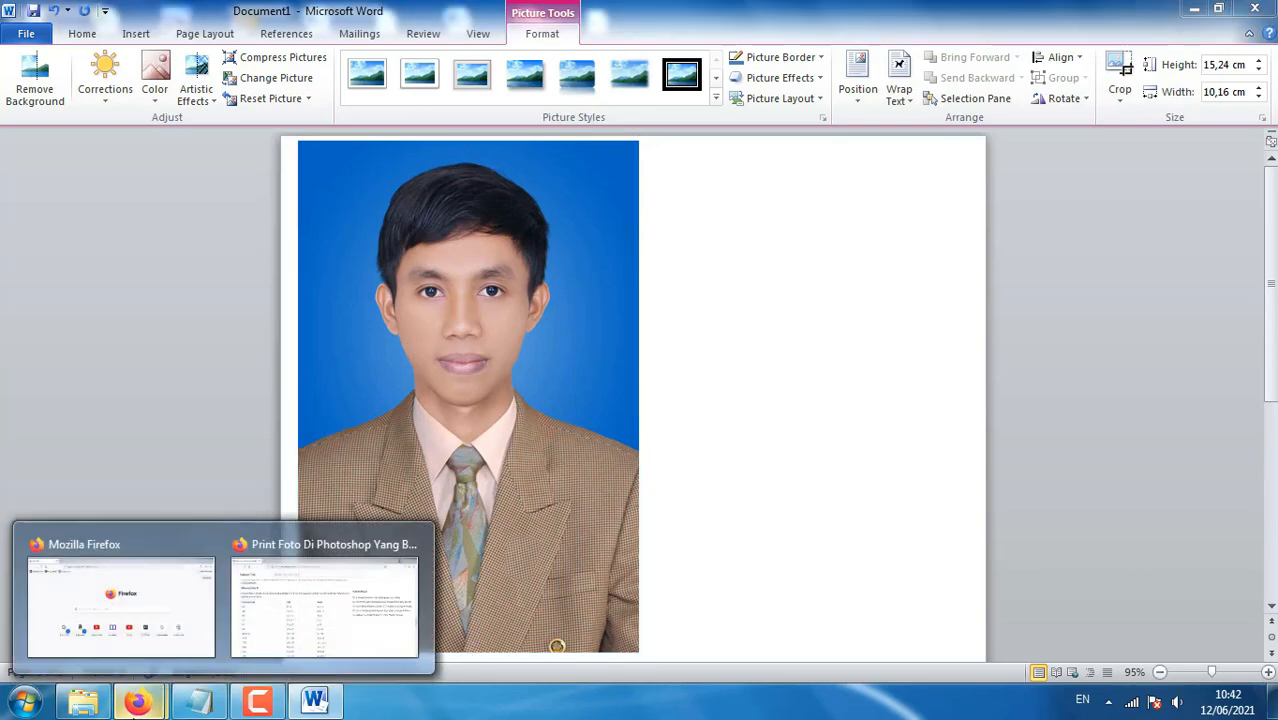
click(313, 616)
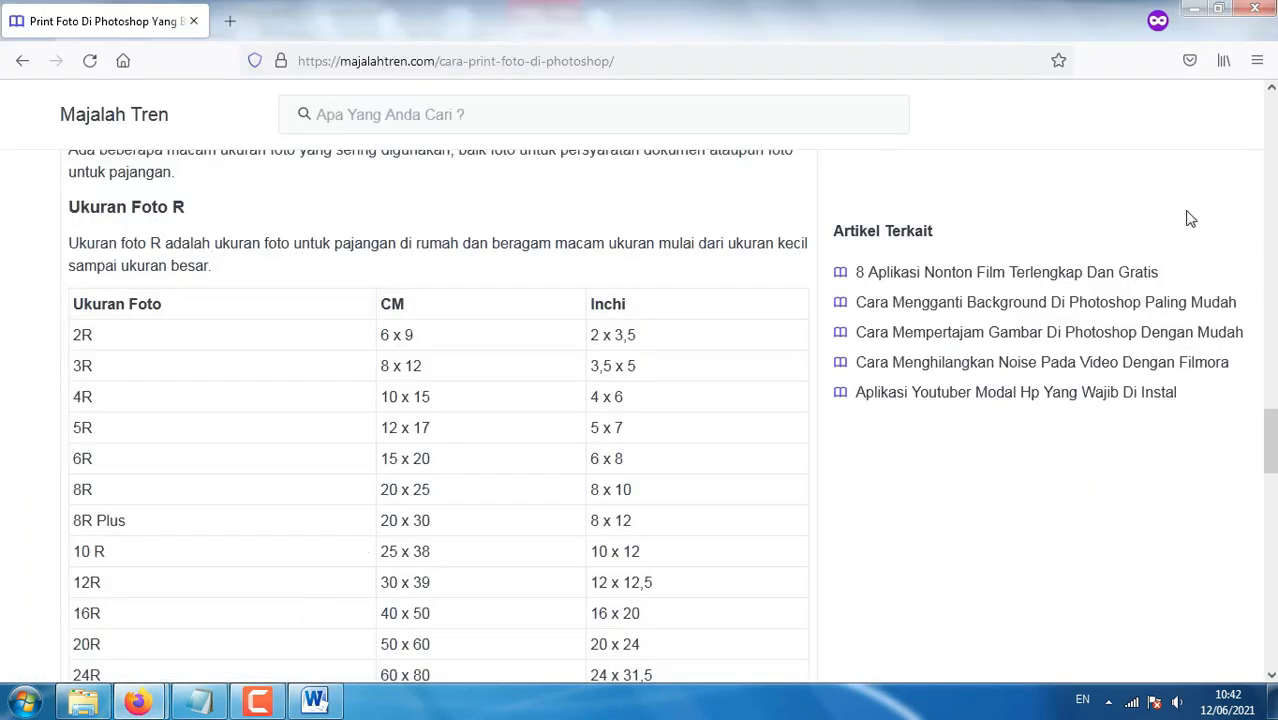
click(738, 62)
click(711, 61)
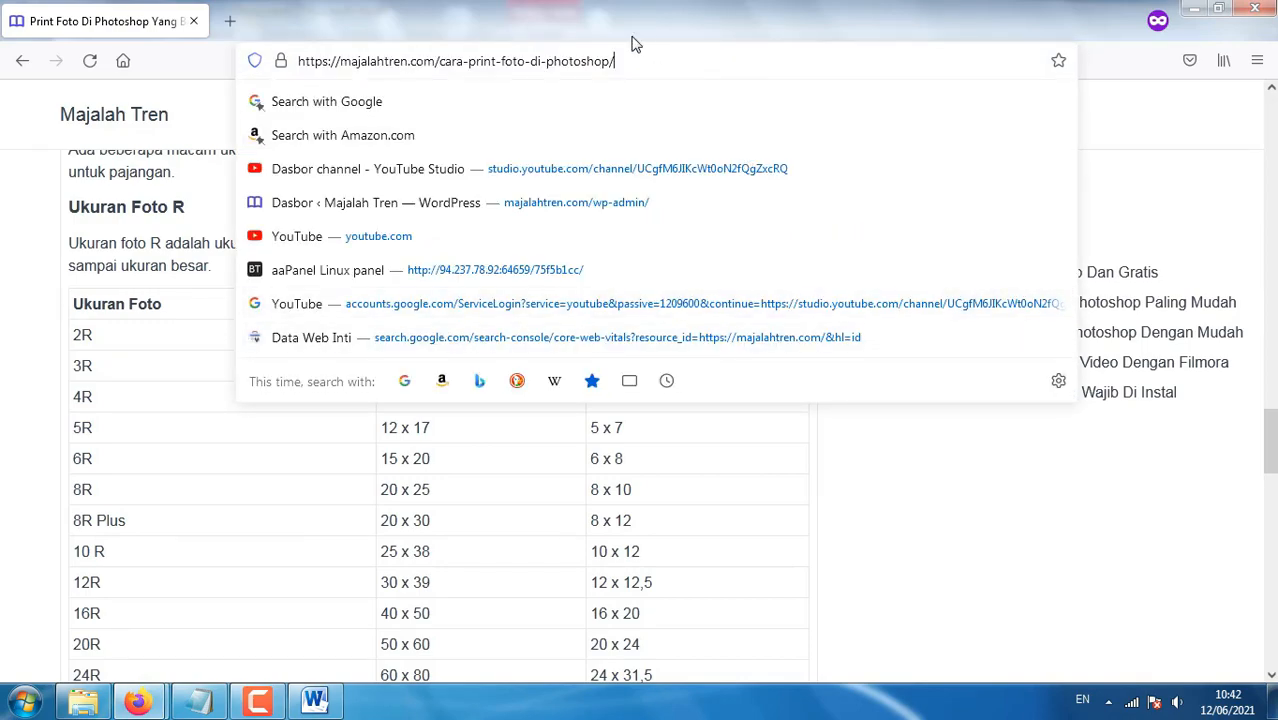
triple_click(524, 48)
click(903, 467)
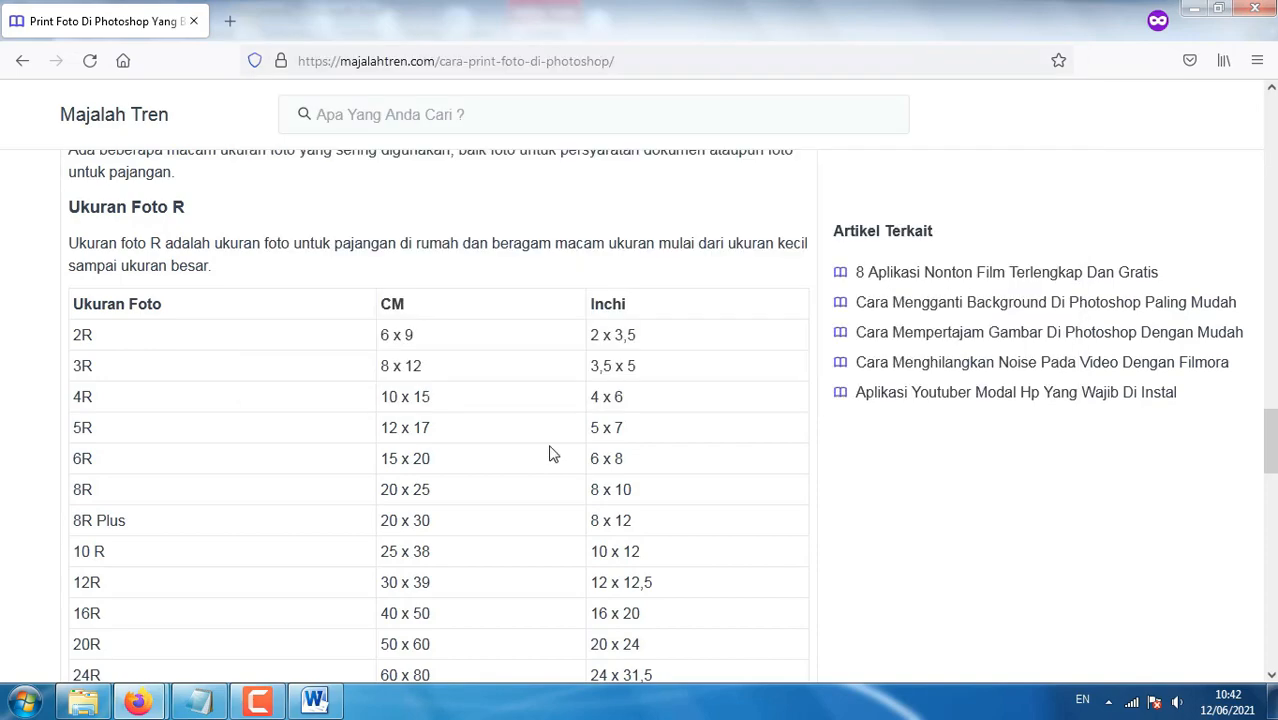
double_click(84, 396)
Step: Return to the Word document and crop the portrait photo to a 2:3 portrait aspect ratio
click(314, 700)
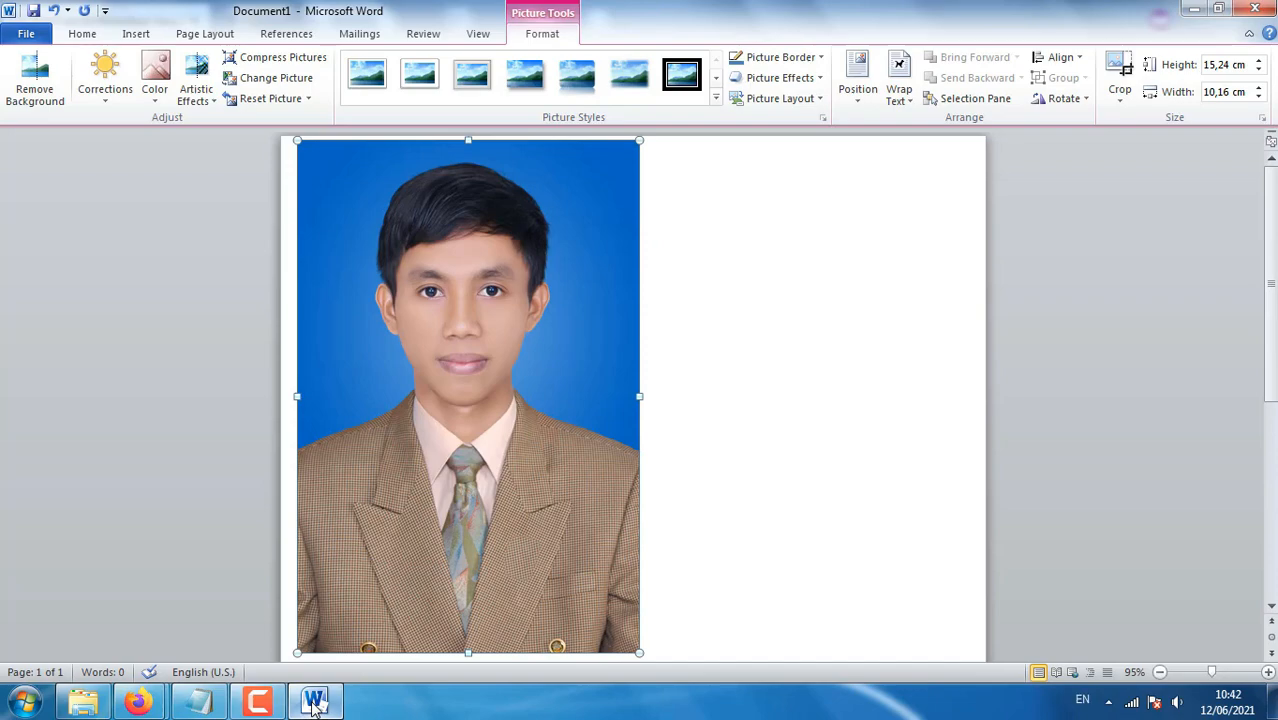
click(1120, 100)
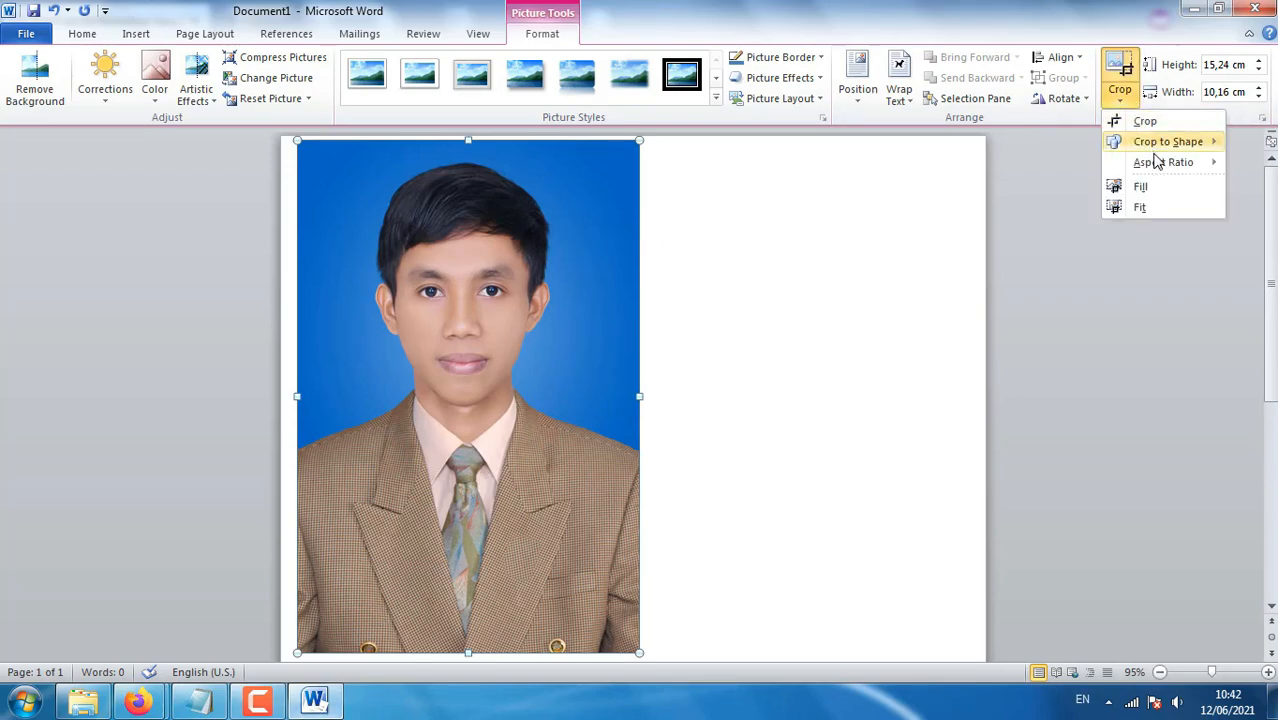
mouse_move(1162, 170)
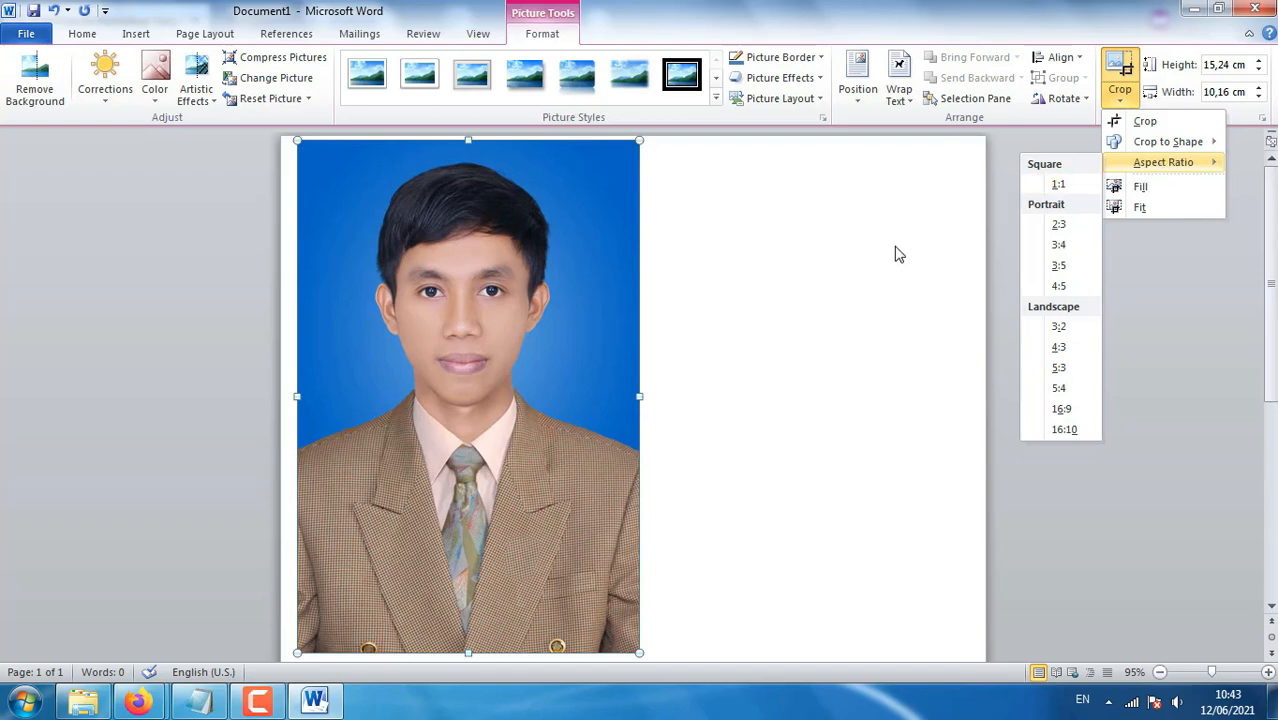
click(1062, 226)
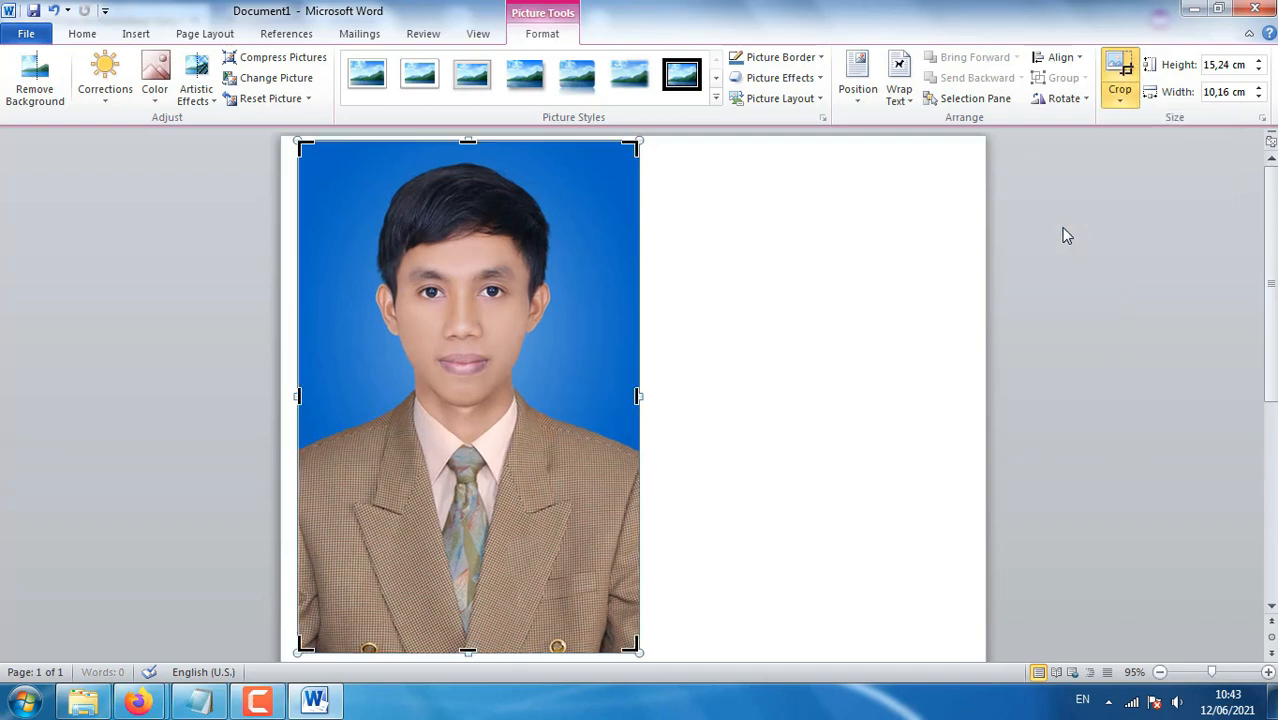
click(1065, 235)
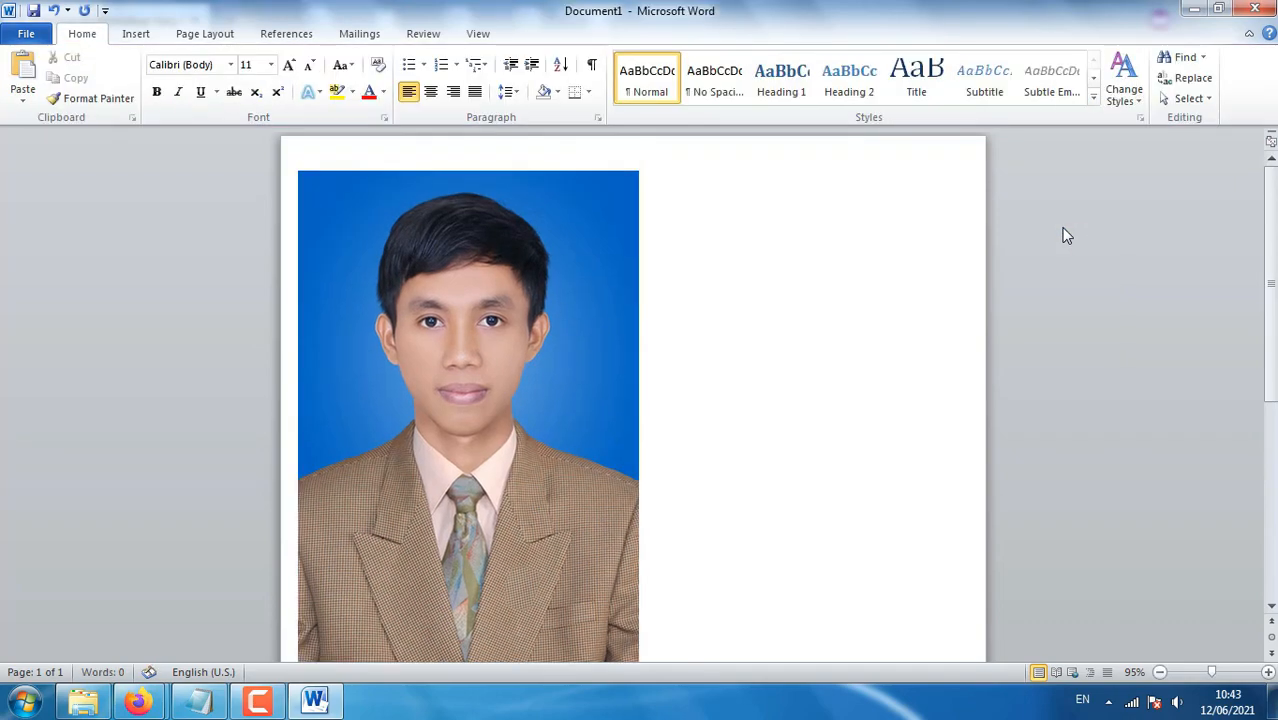
Step: Open the portrait photo's detailed size settings and check the 4R dimensions in the majalahtren.com table in Firefox
click(634, 210)
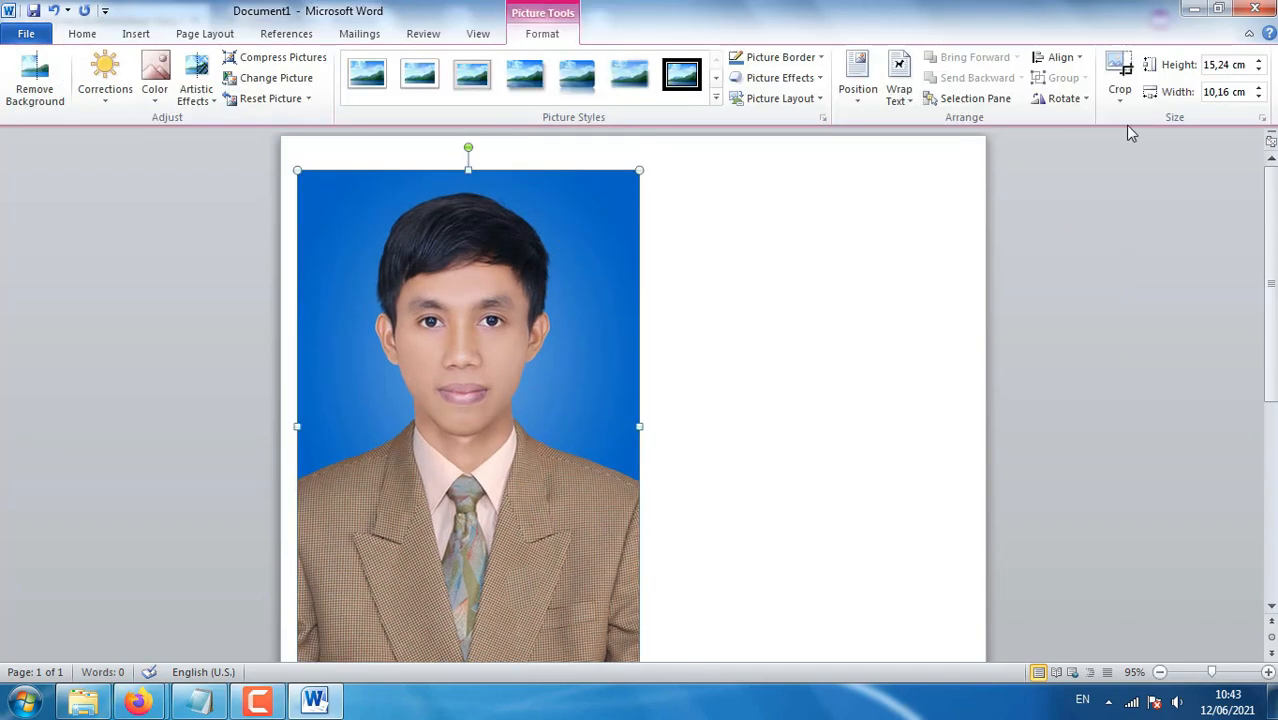
click(1262, 119)
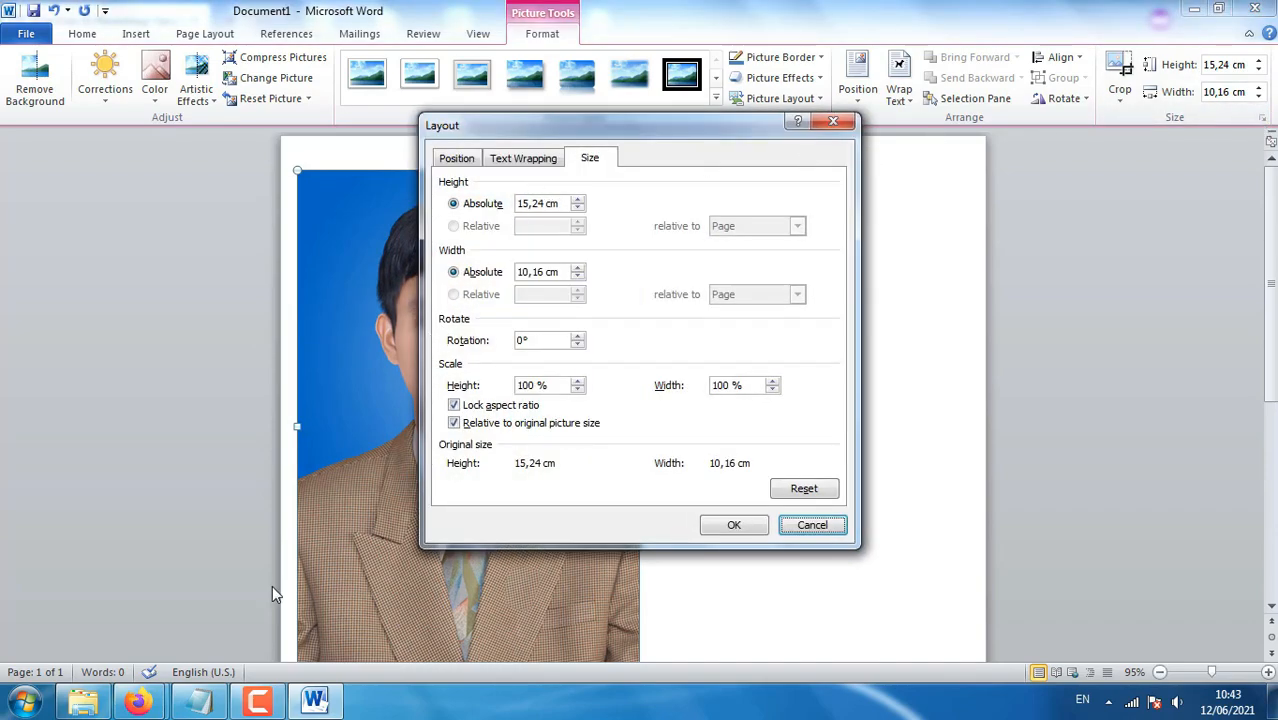
mouse_move(137, 700)
click(274, 551)
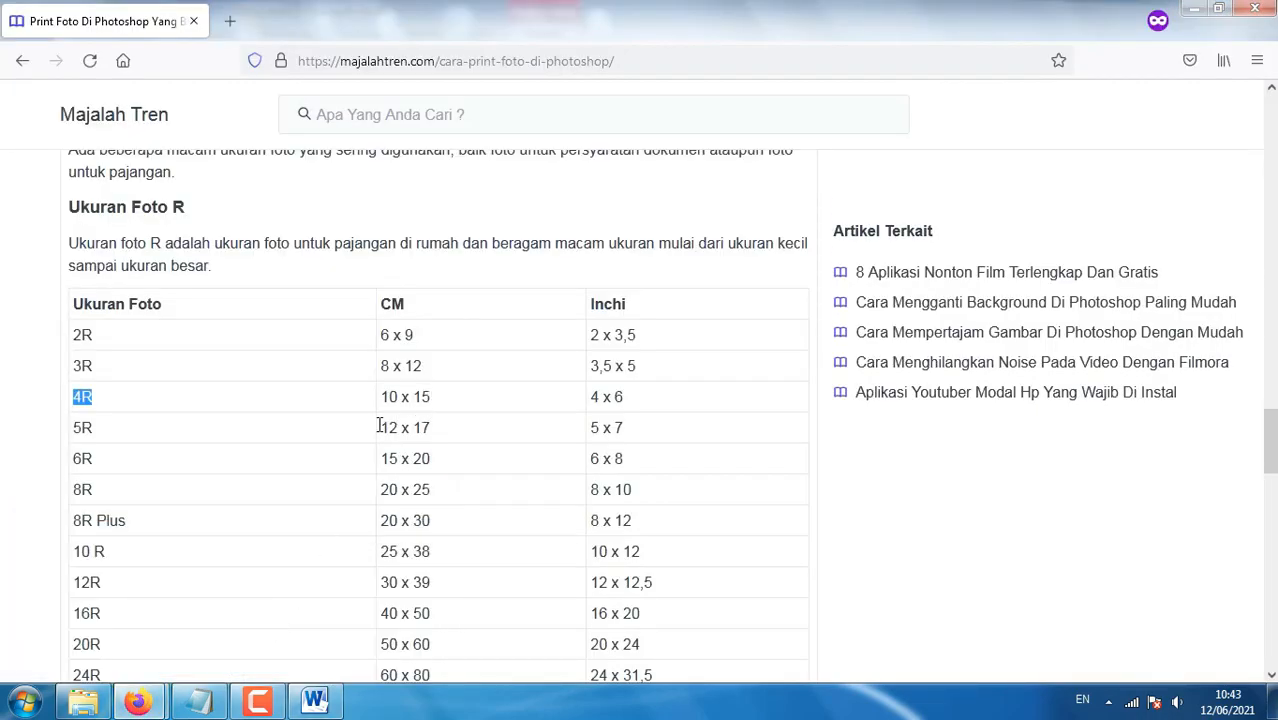
click(137, 700)
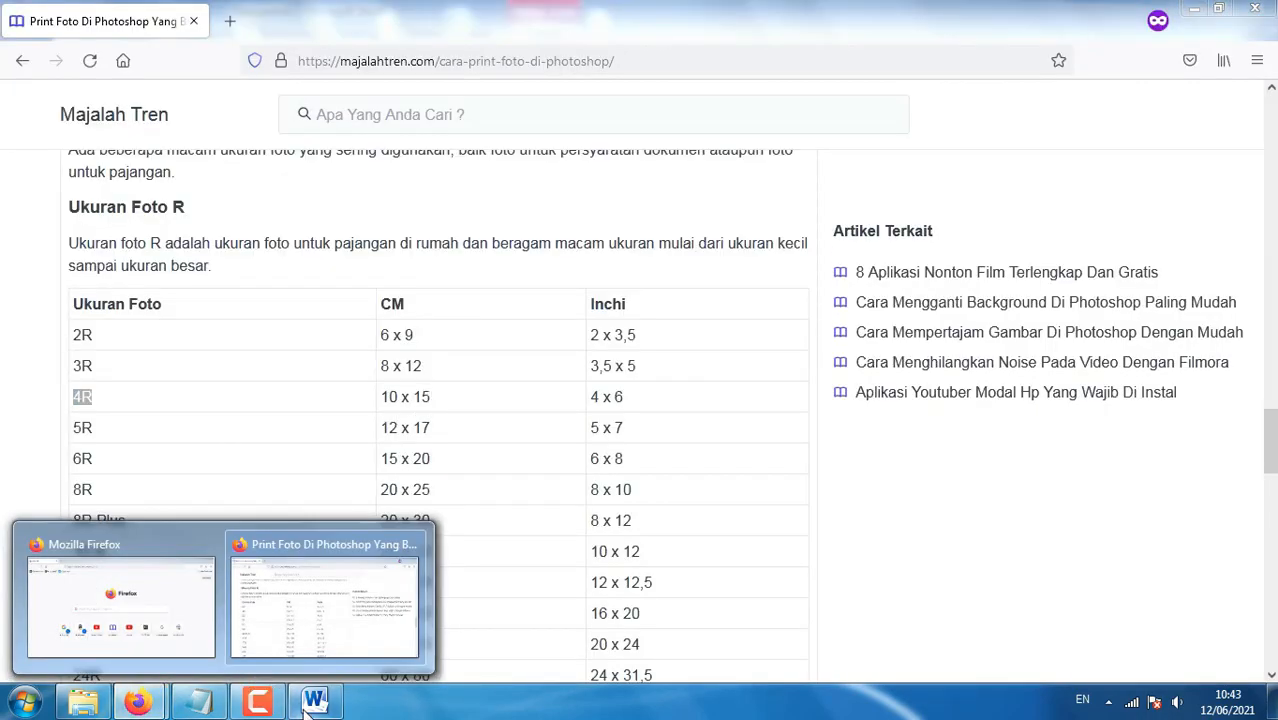
Step: Return to Word and set the portrait photo's absolute size to 15 cm high and 10 cm wide
click(311, 703)
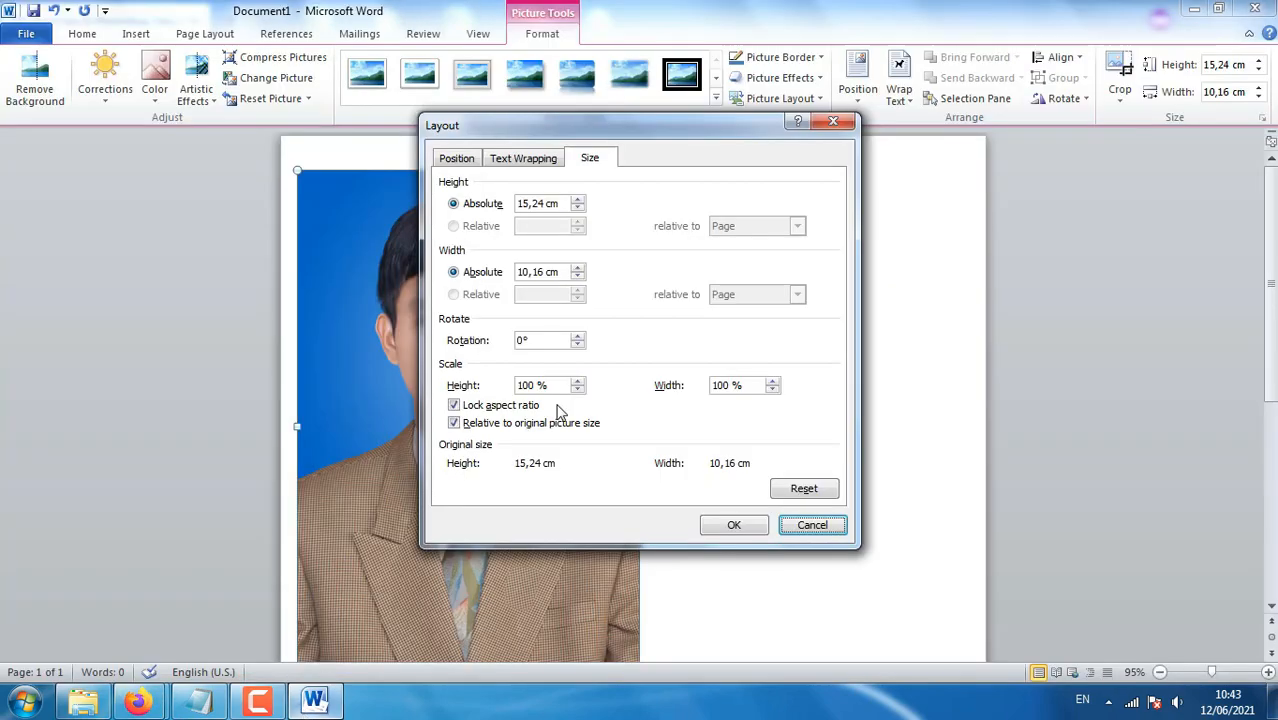
click(545, 203)
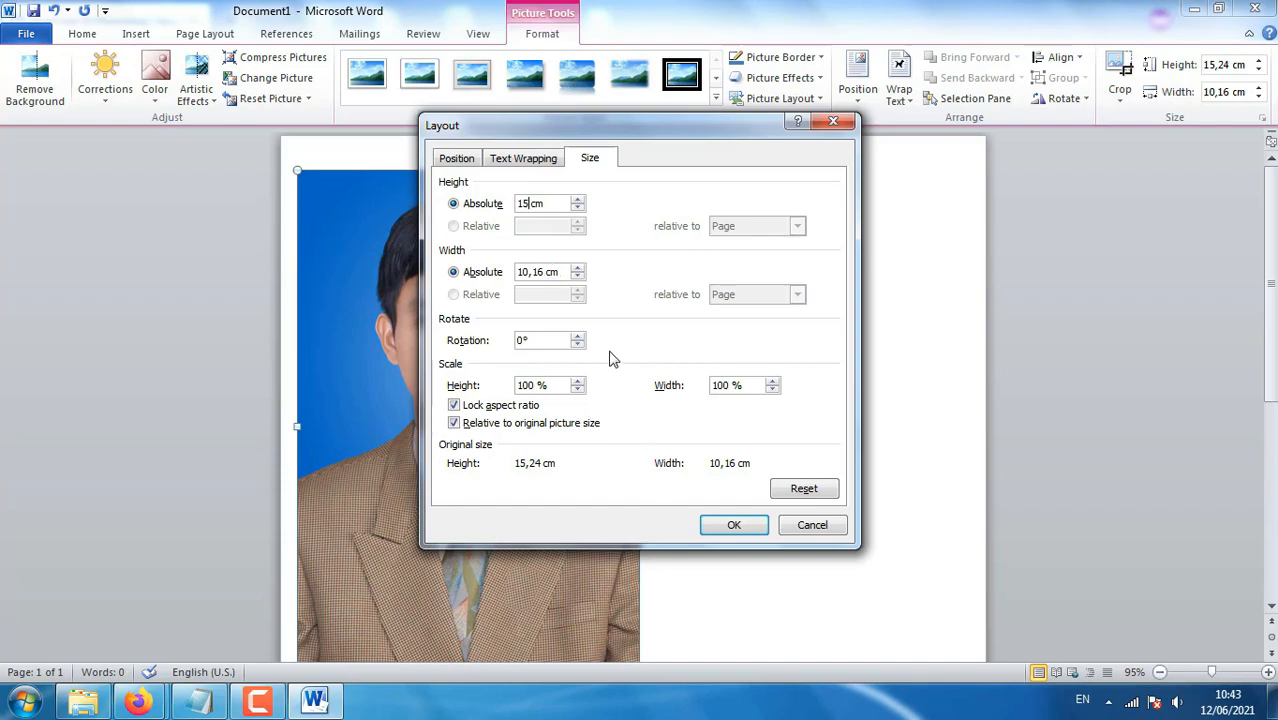
drag(548, 272, 535, 271)
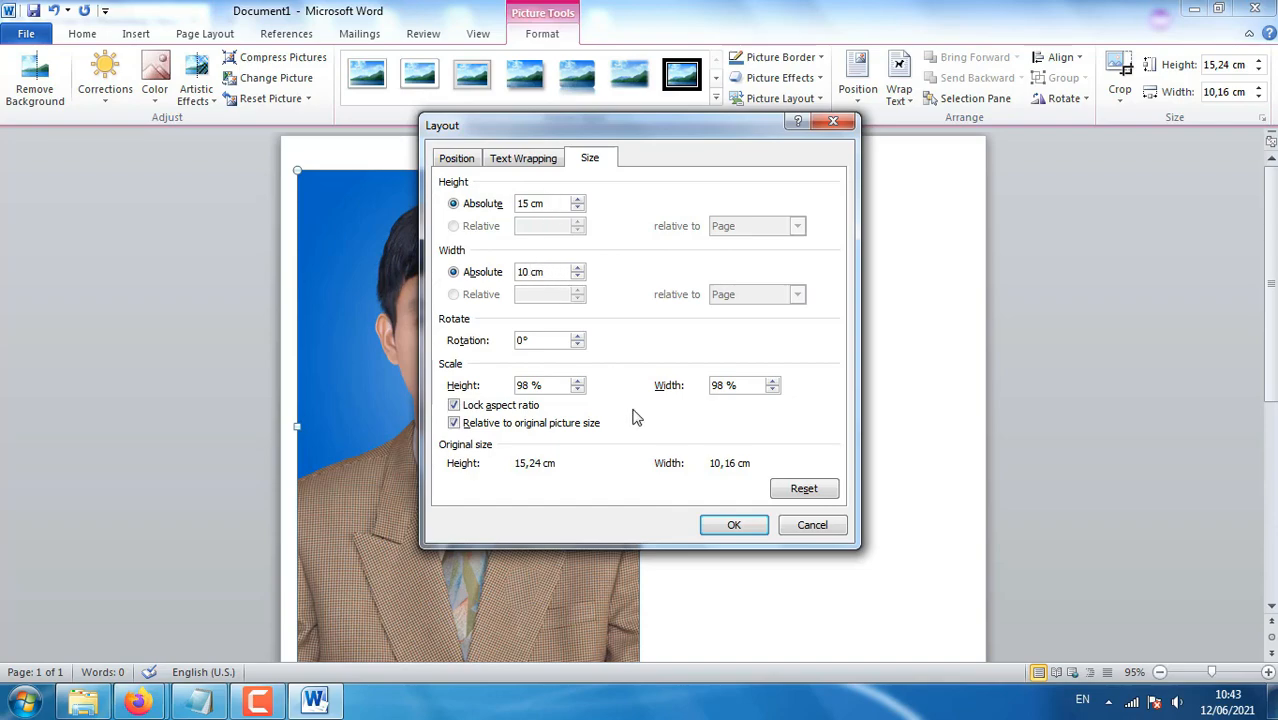
click(730, 527)
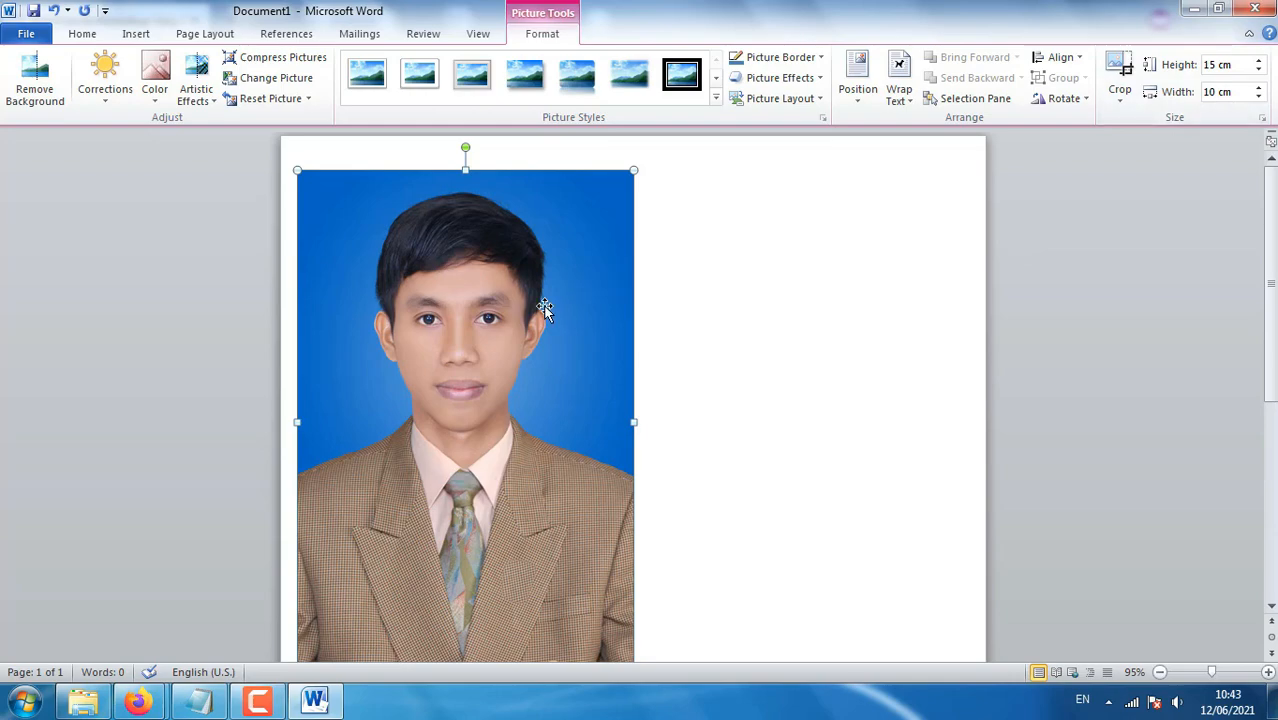
Step: Set the photo's text wrapping to Top and Bottom and move it into the upper-left corner of the page
mouse_move(1272, 298)
mouse_down()
mouse_move(1273, 336)
mouse_move(1273, 296)
mouse_up()
click(909, 104)
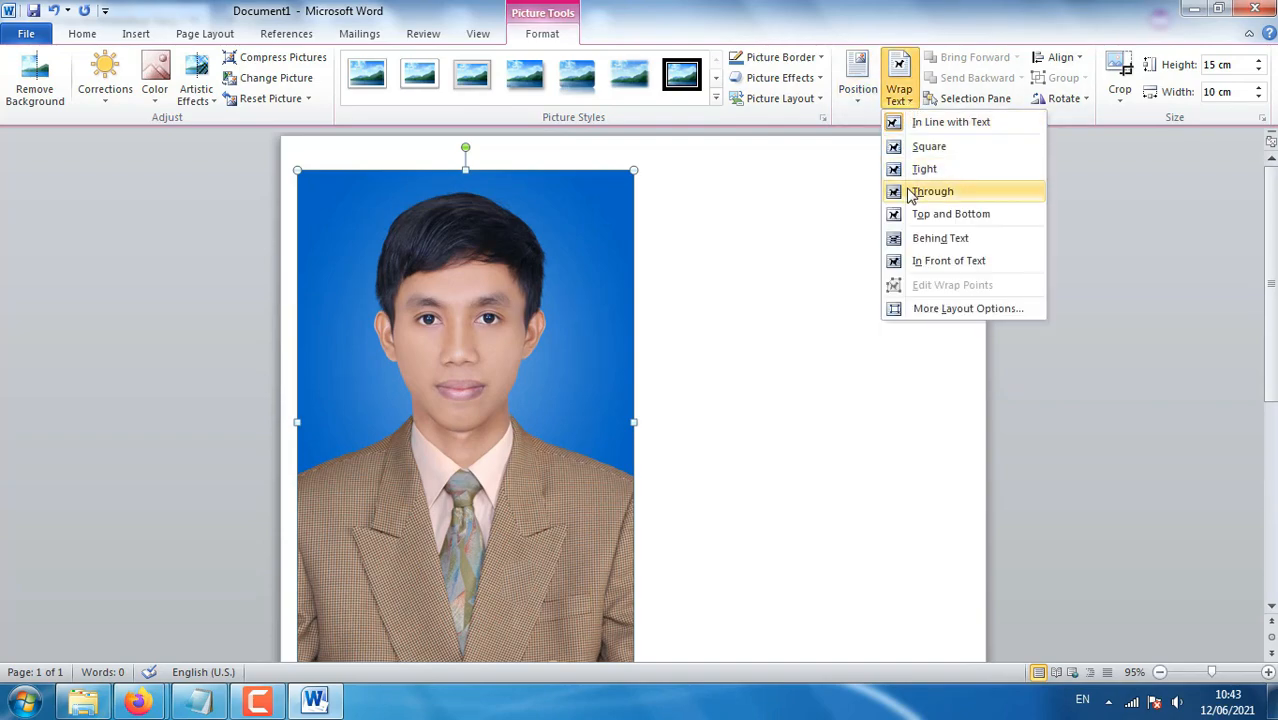
click(930, 214)
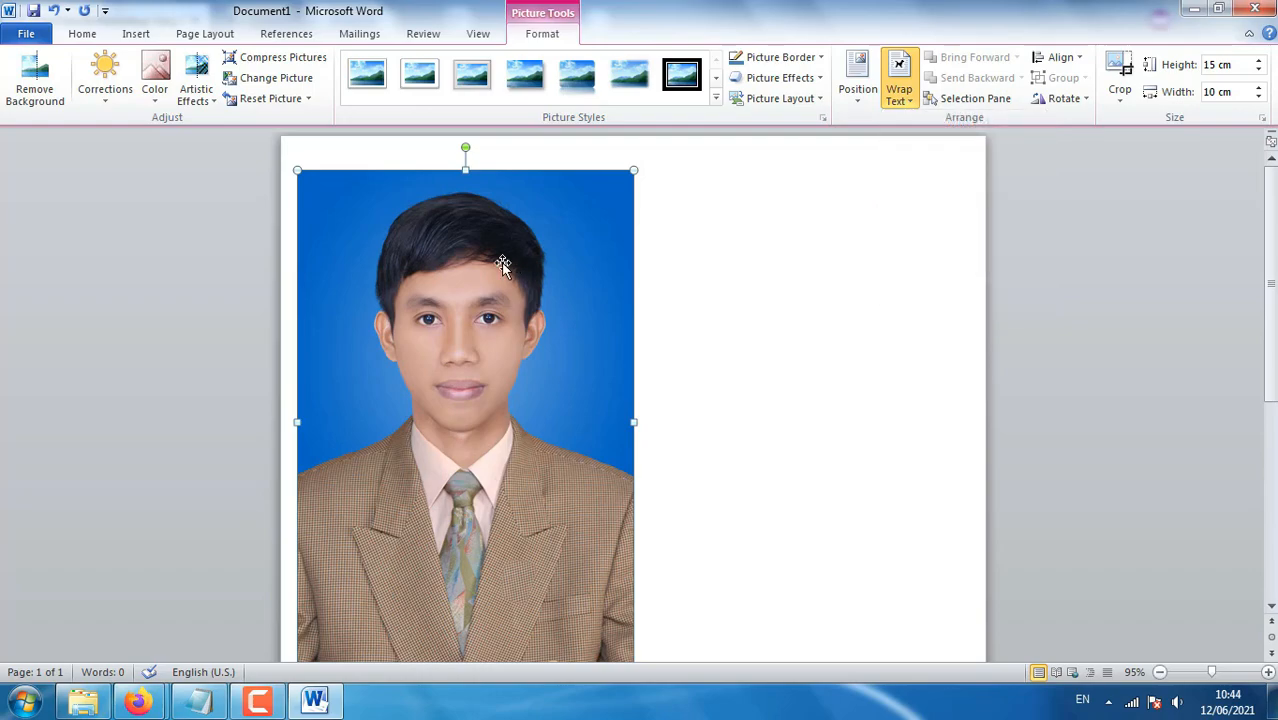
mouse_move(490, 266)
mouse_down()
mouse_move(487, 225)
mouse_move(480, 238)
mouse_move(494, 243)
mouse_up()
click(756, 348)
Step: Duplicate the photo and place the copy beside the original, aligned at the same height with a narrow gap
click(530, 330)
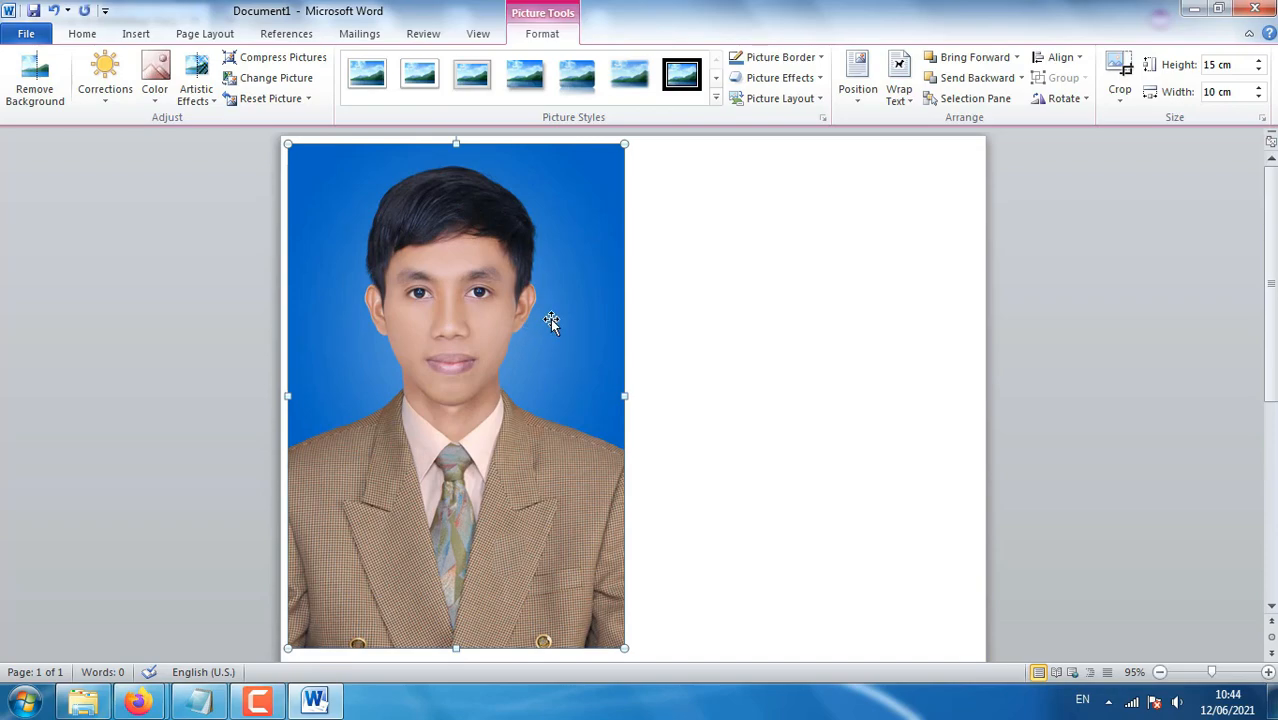
click(684, 312)
key(ctrl+v)
drag(490, 260, 820, 250)
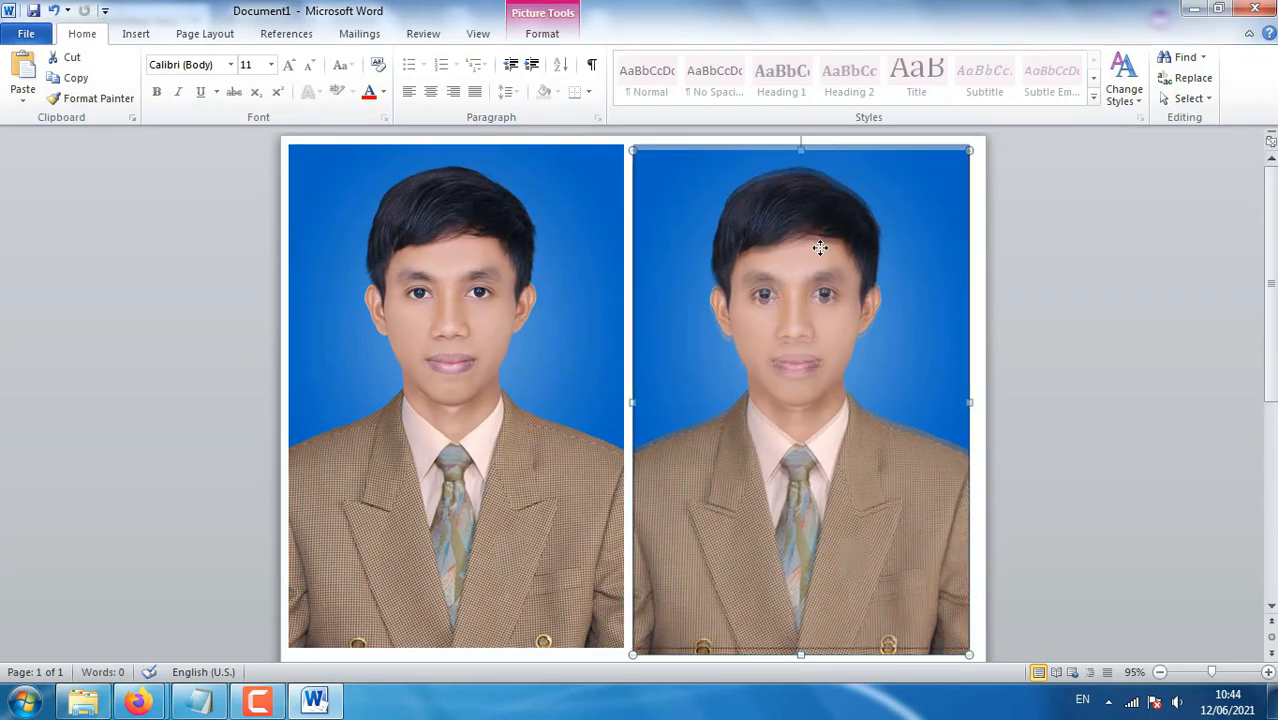
Step: Paste a third copy of the photo, move it lower on the page and rotate it 90° clockwise
scroll(936, 280, down, 5)
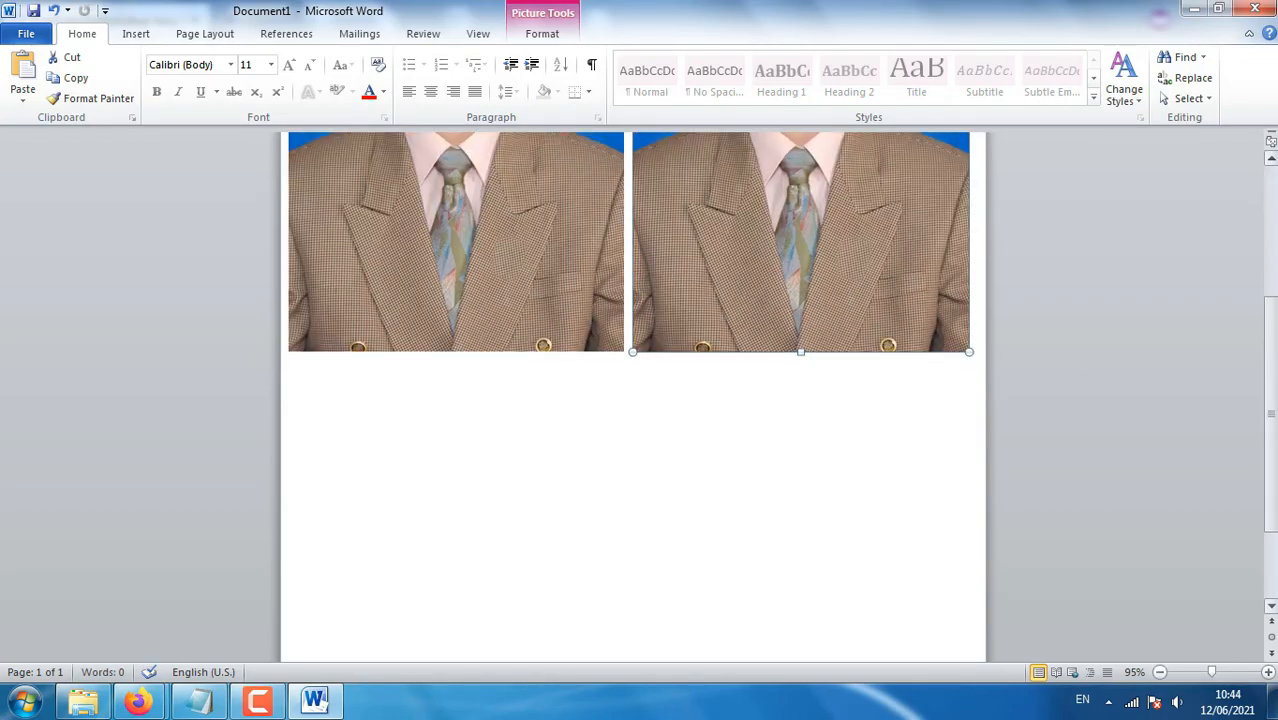
scroll(860, 405, up, 4)
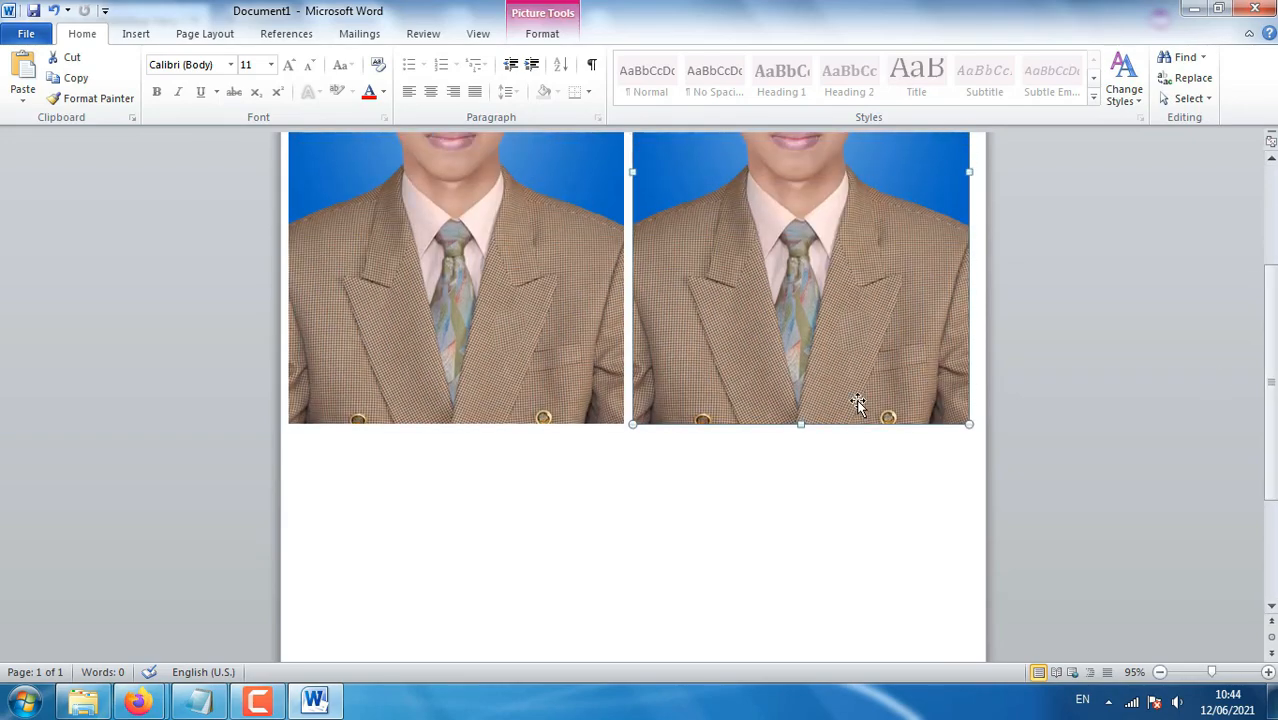
click(570, 534)
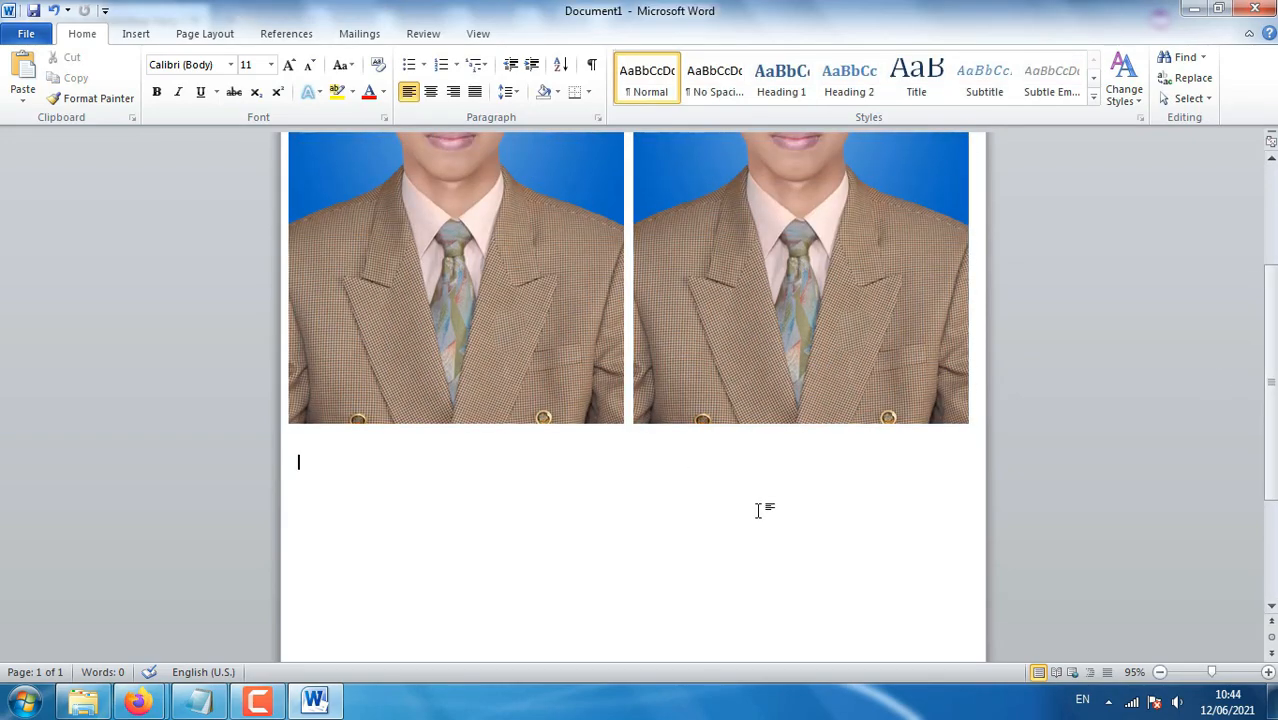
key(ctrl+v)
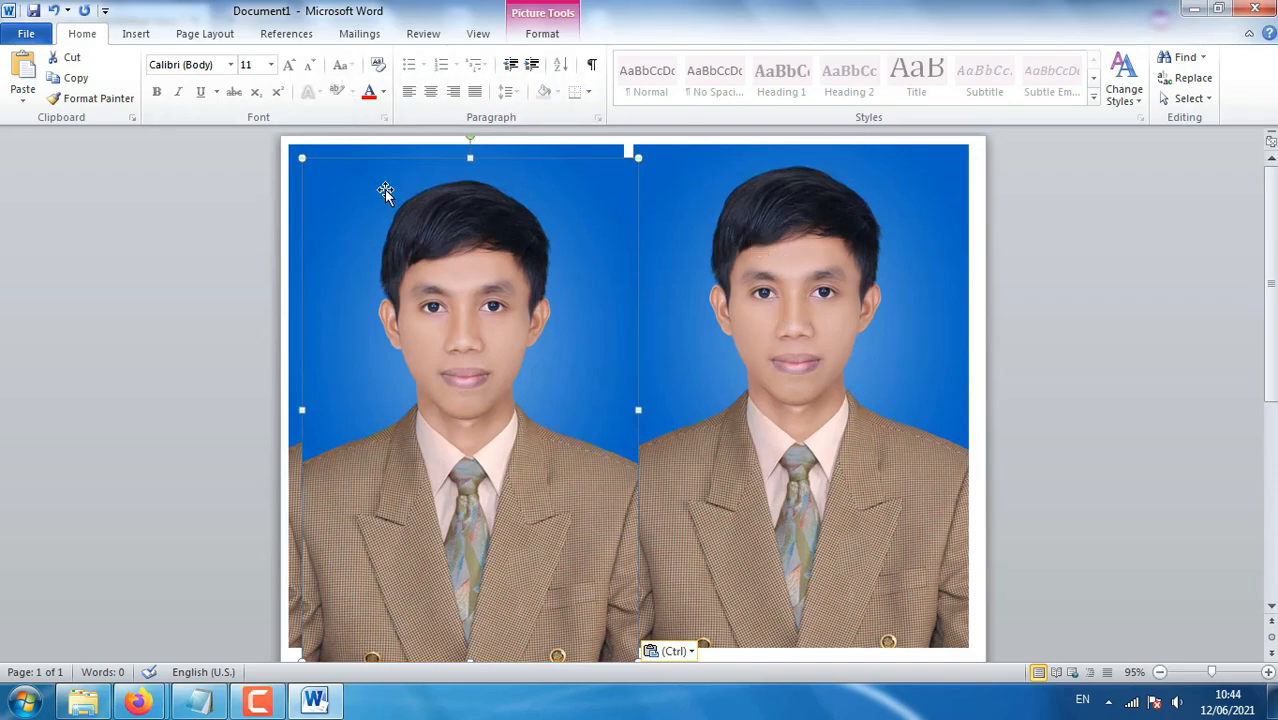
click(541, 34)
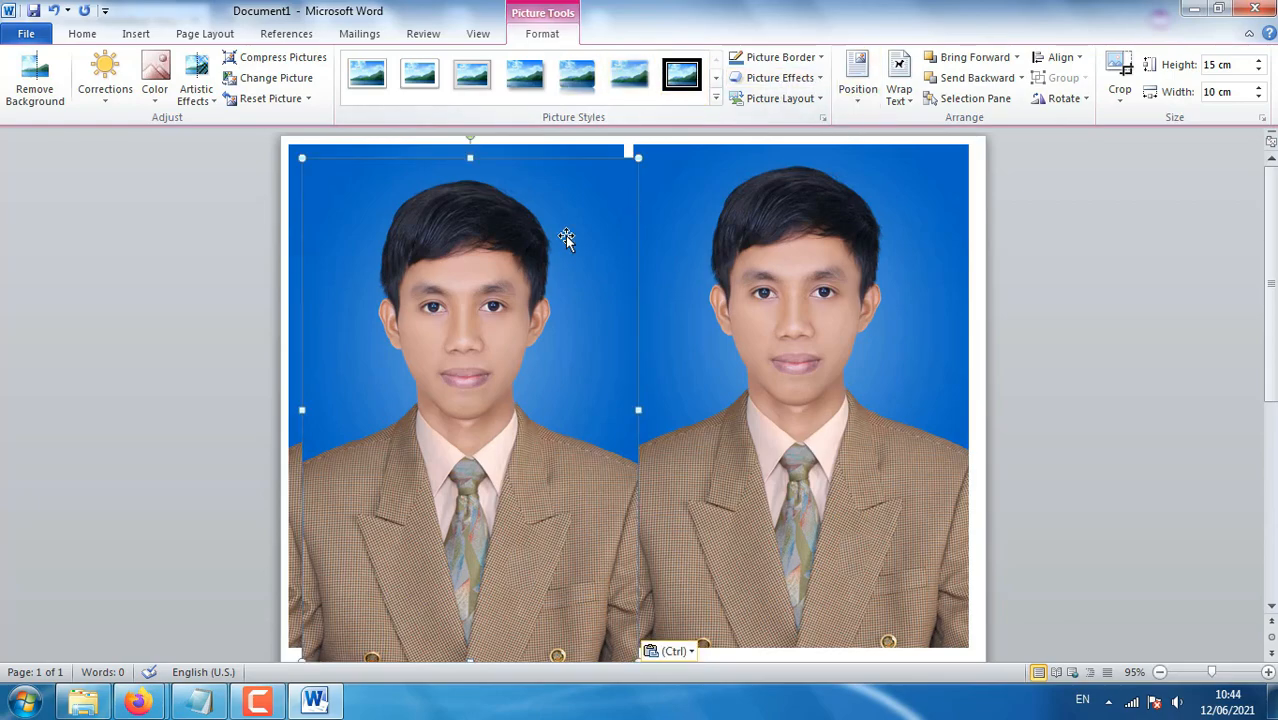
drag(465, 194, 529, 356)
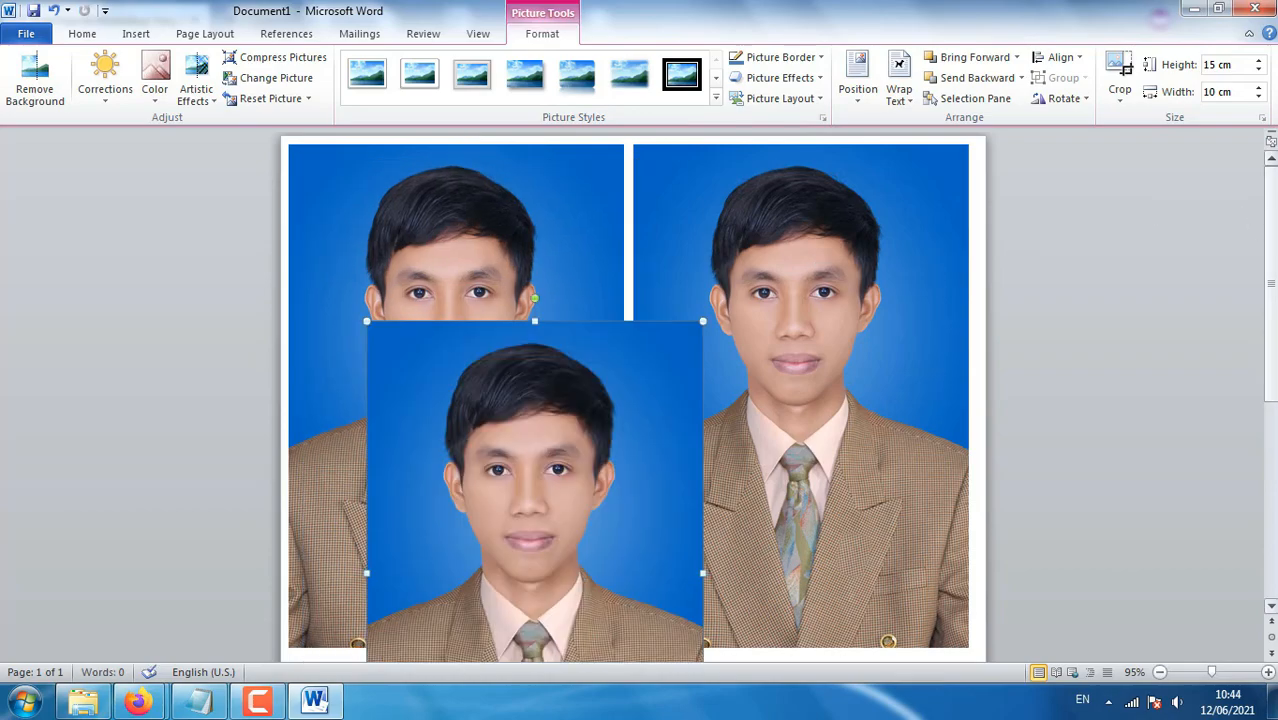
scroll(529, 356, down, 3)
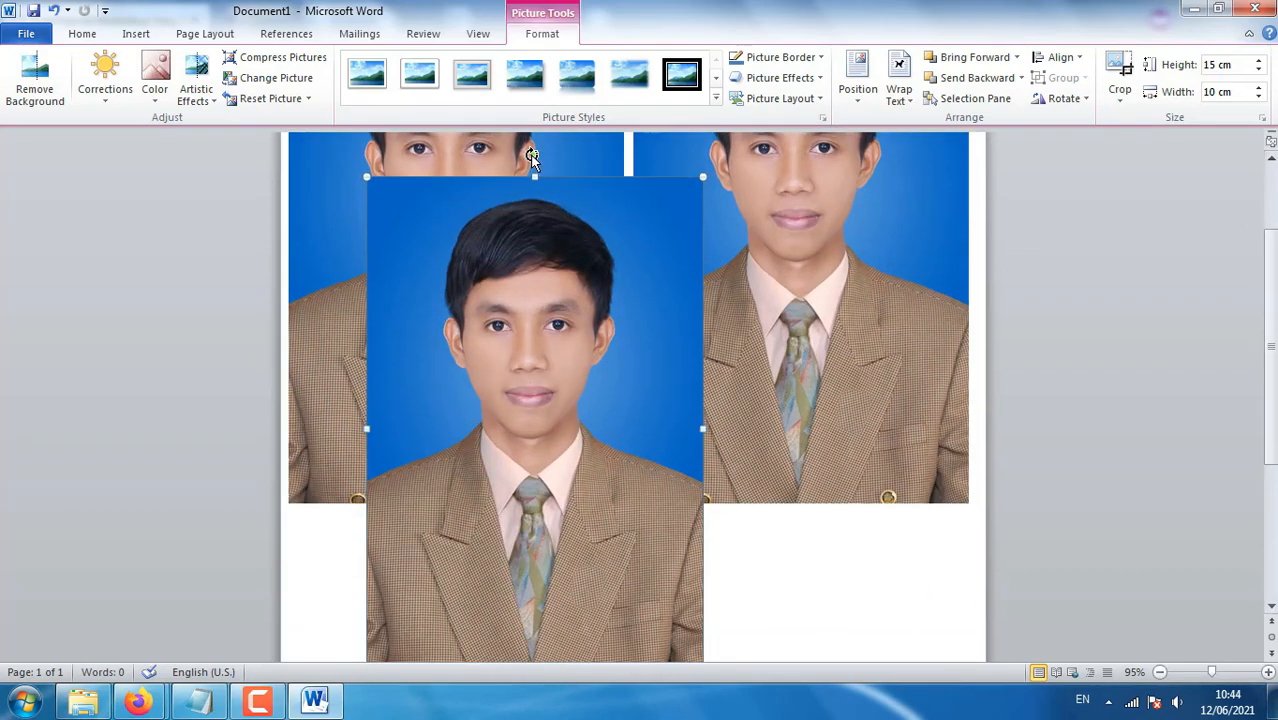
drag(531, 157, 812, 427)
Step: Move the rotated photo into the empty area beneath the two upright photos, roughly centred on the page
drag(600, 383, 707, 491)
drag(1271, 313, 1271, 399)
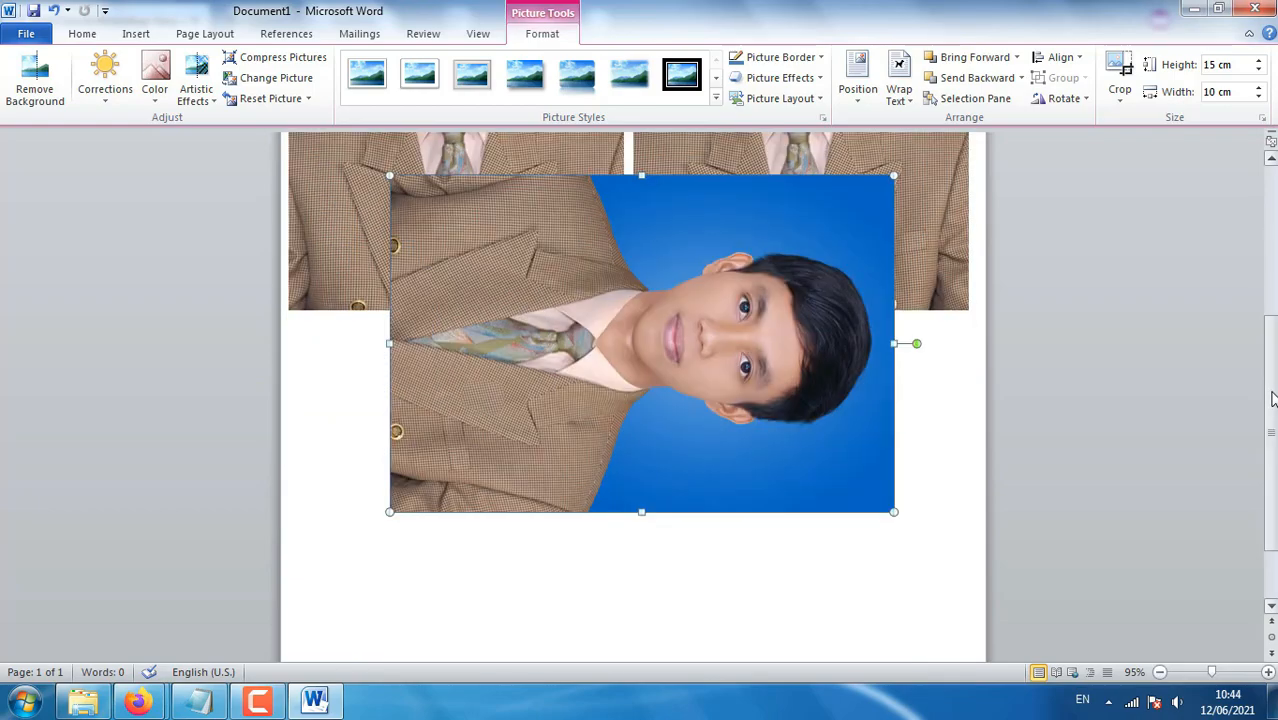
drag(607, 354, 602, 463)
Step: Delete the empty paragraph below the rotated photo that creates a blank second page
drag(1271, 292, 1272, 346)
click(1020, 436)
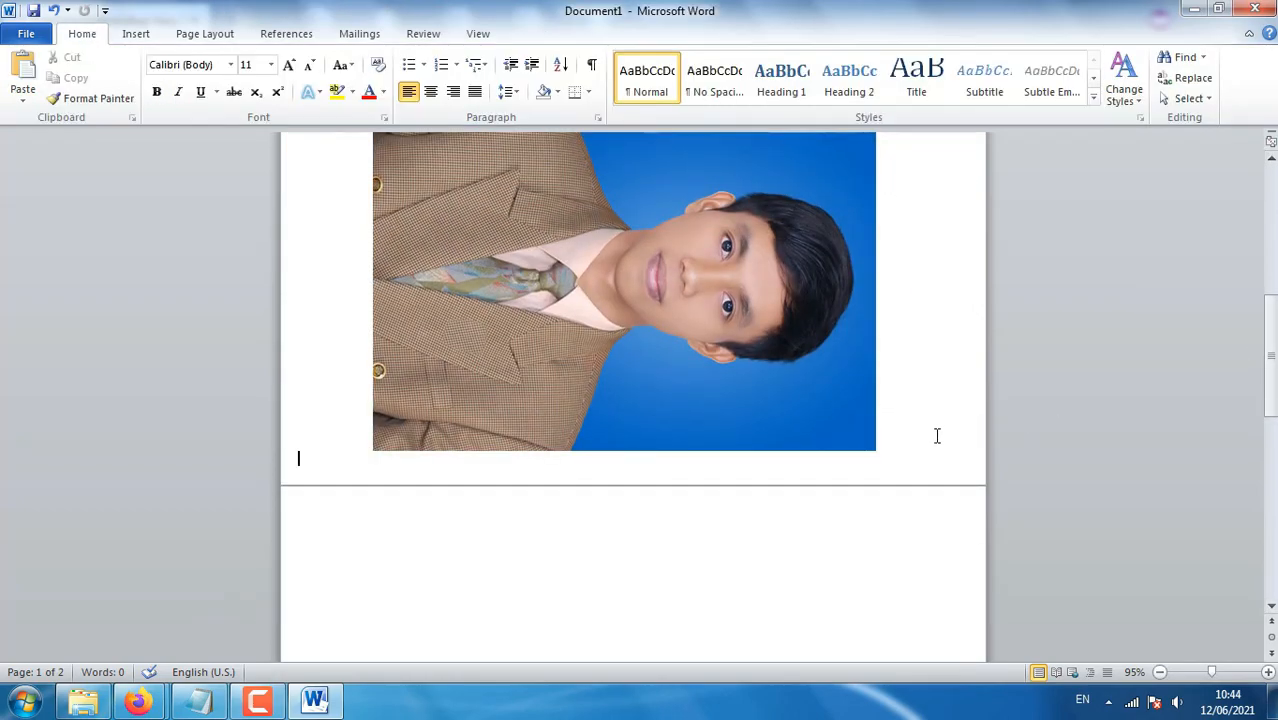
key(Delete)
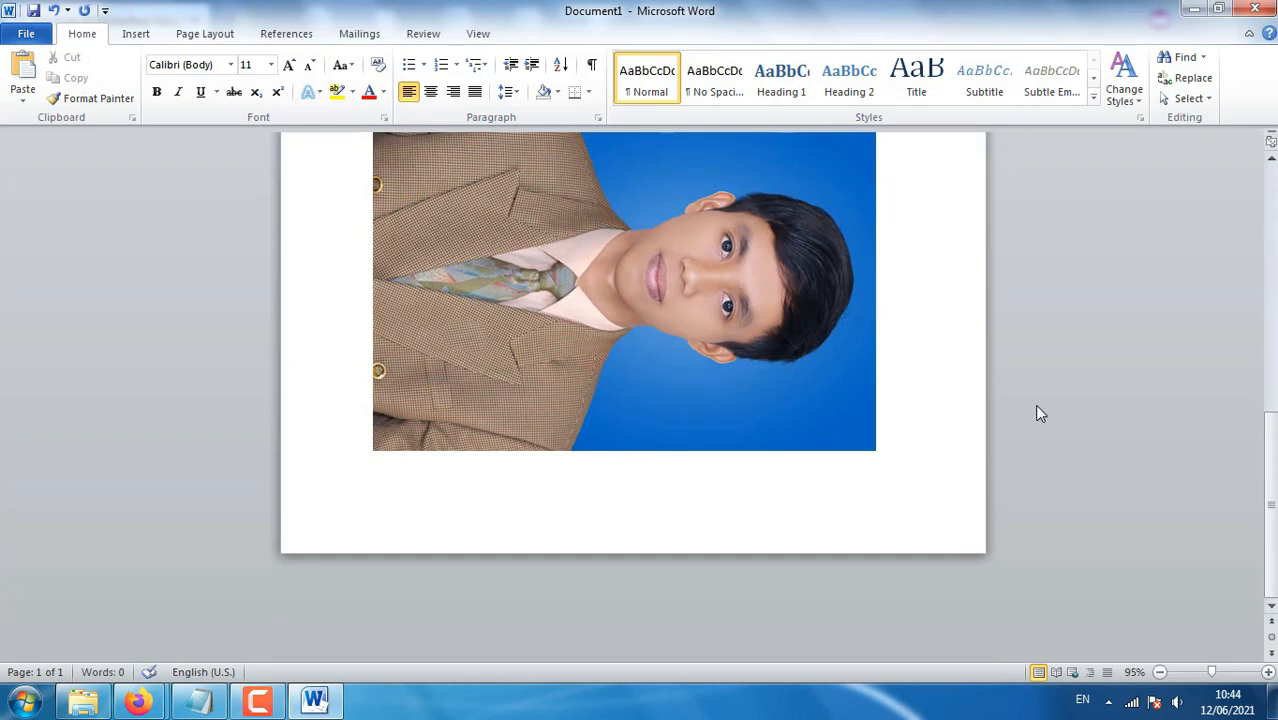
scroll(1275, 412, up, 2)
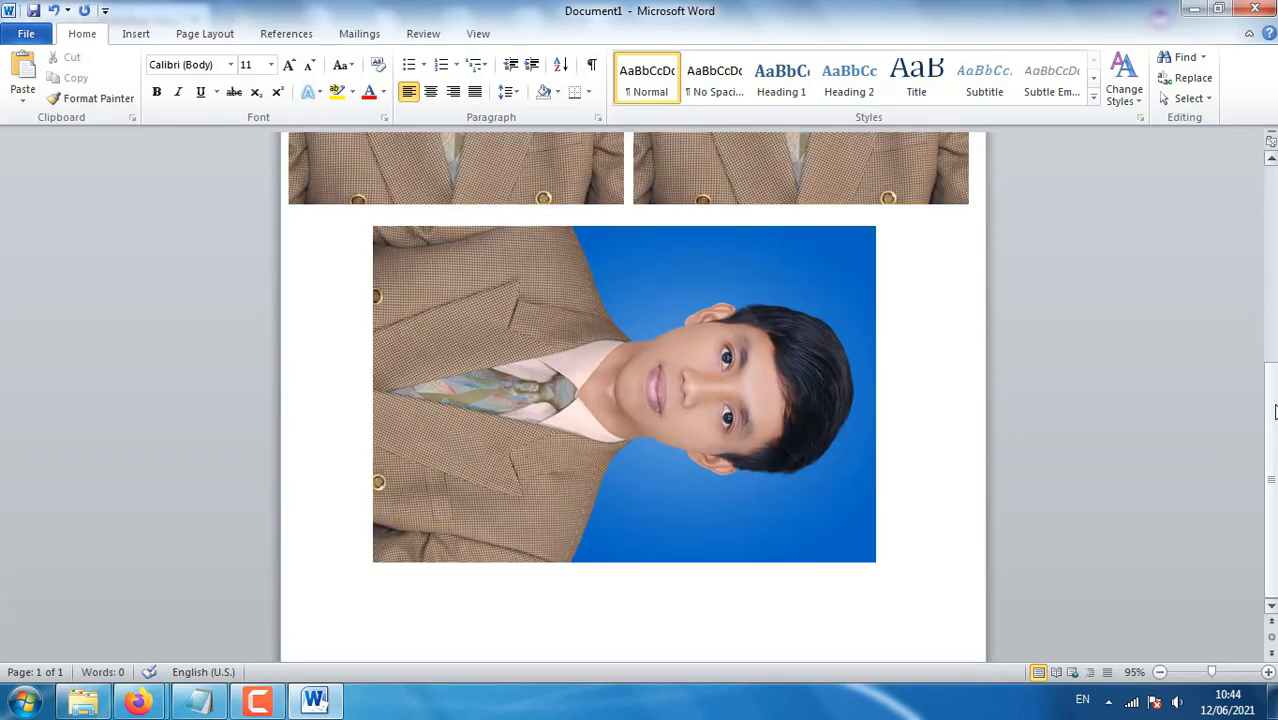
Step: View the whole photo layout and nudge both upright photos slightly to the right
drag(1215, 673, 1192, 673)
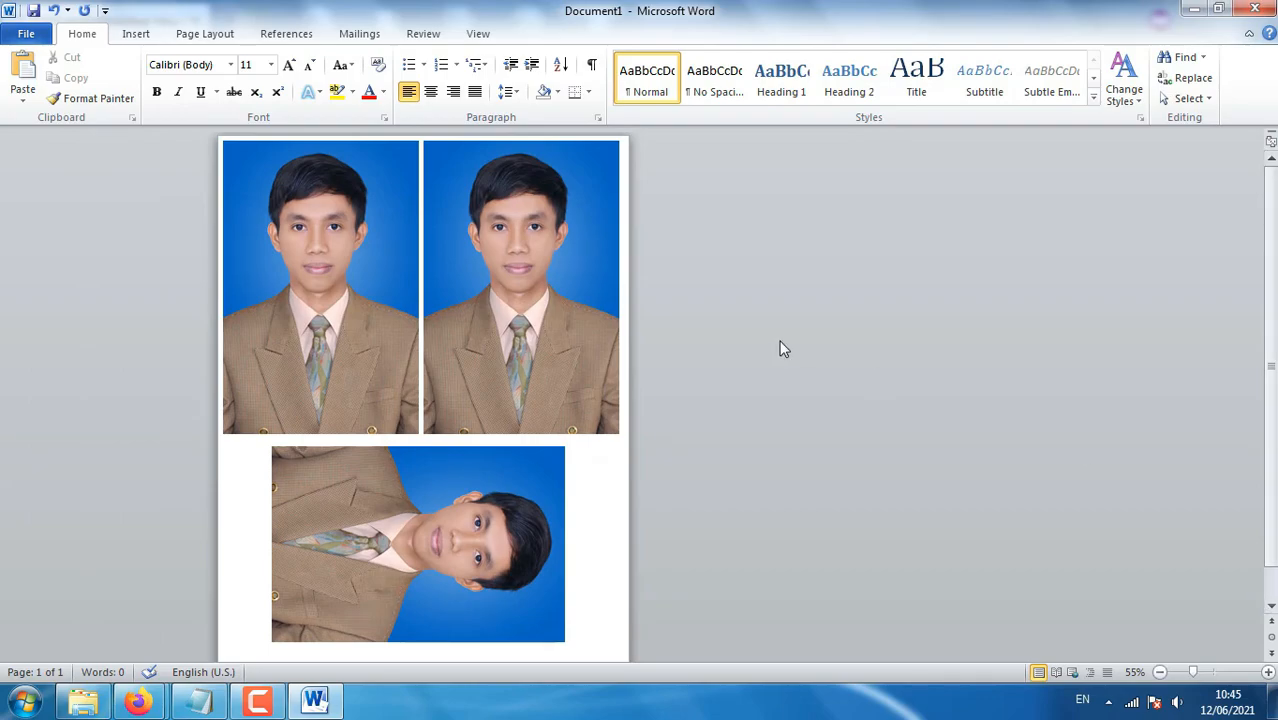
click(517, 266)
key(Right)
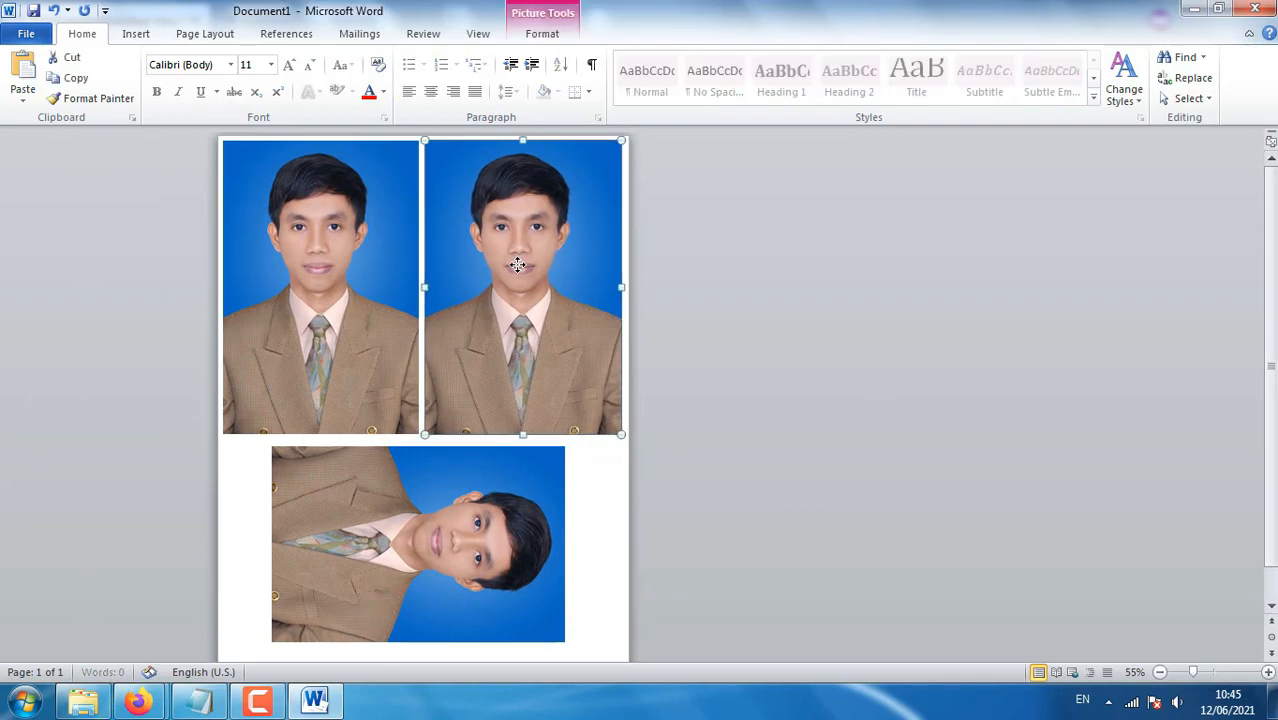
click(320, 287)
key(Right)
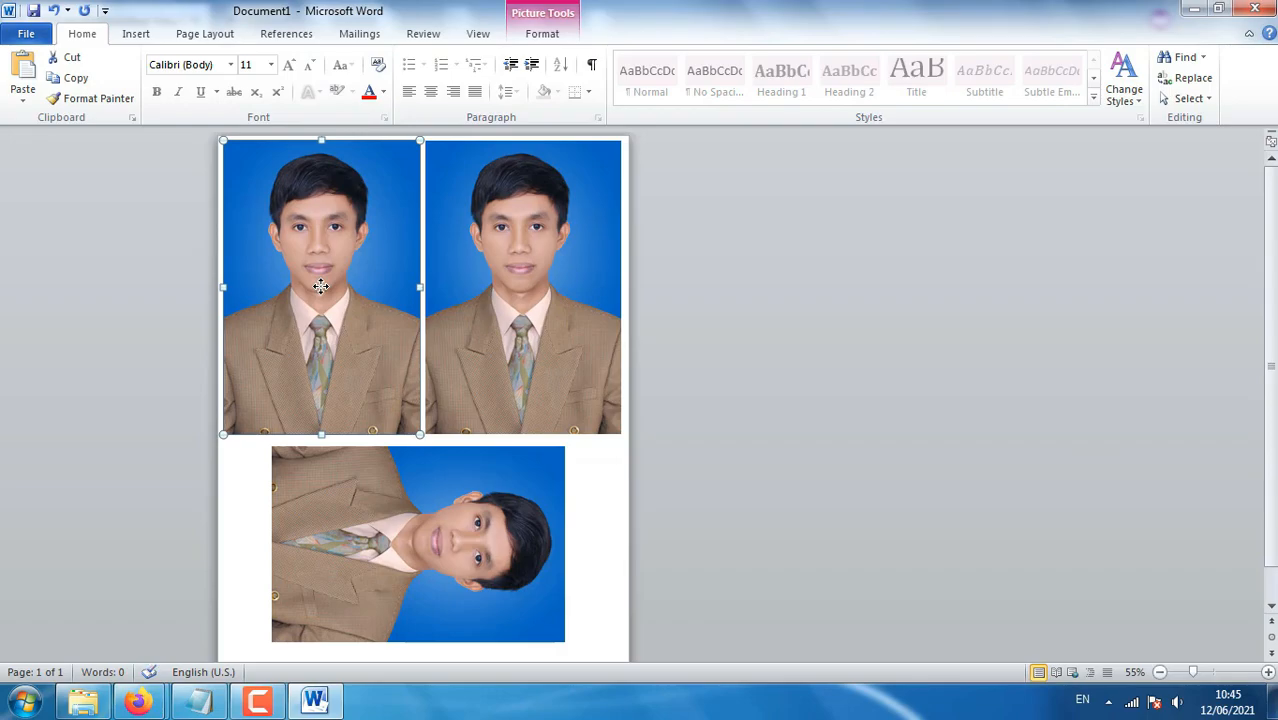
Step: Open the document's print settings and print preview
click(40, 34)
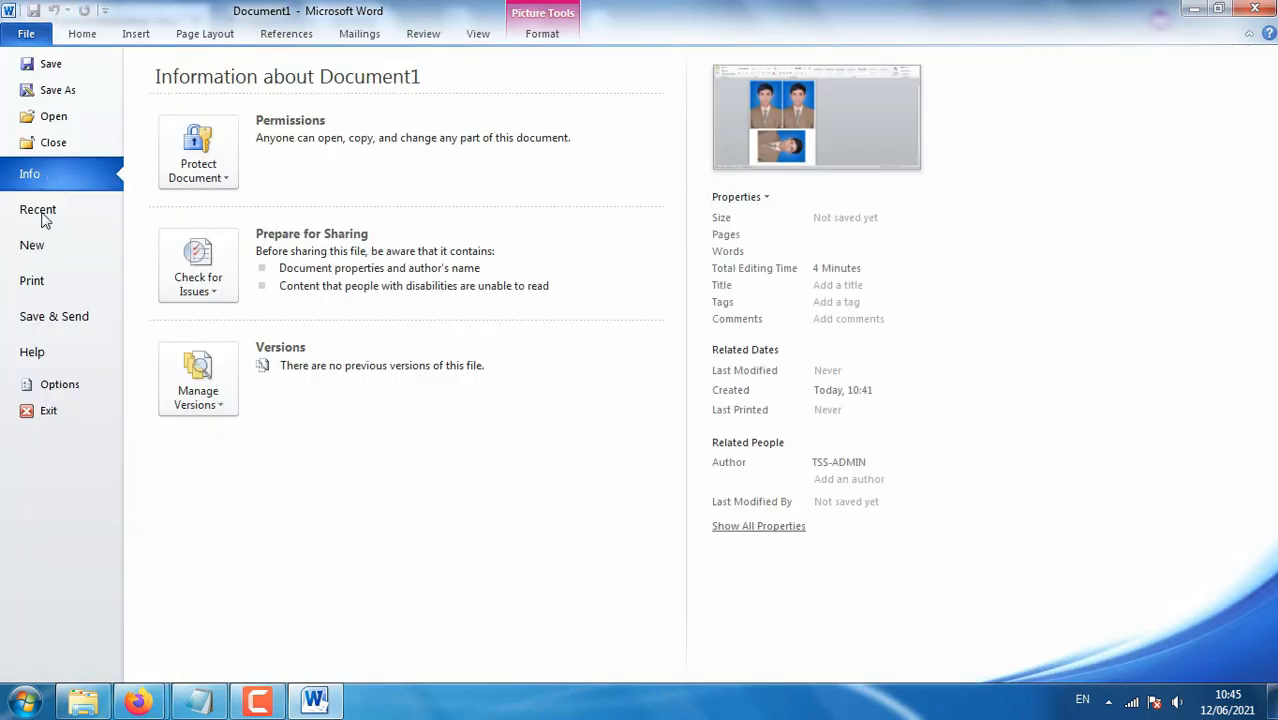
click(33, 279)
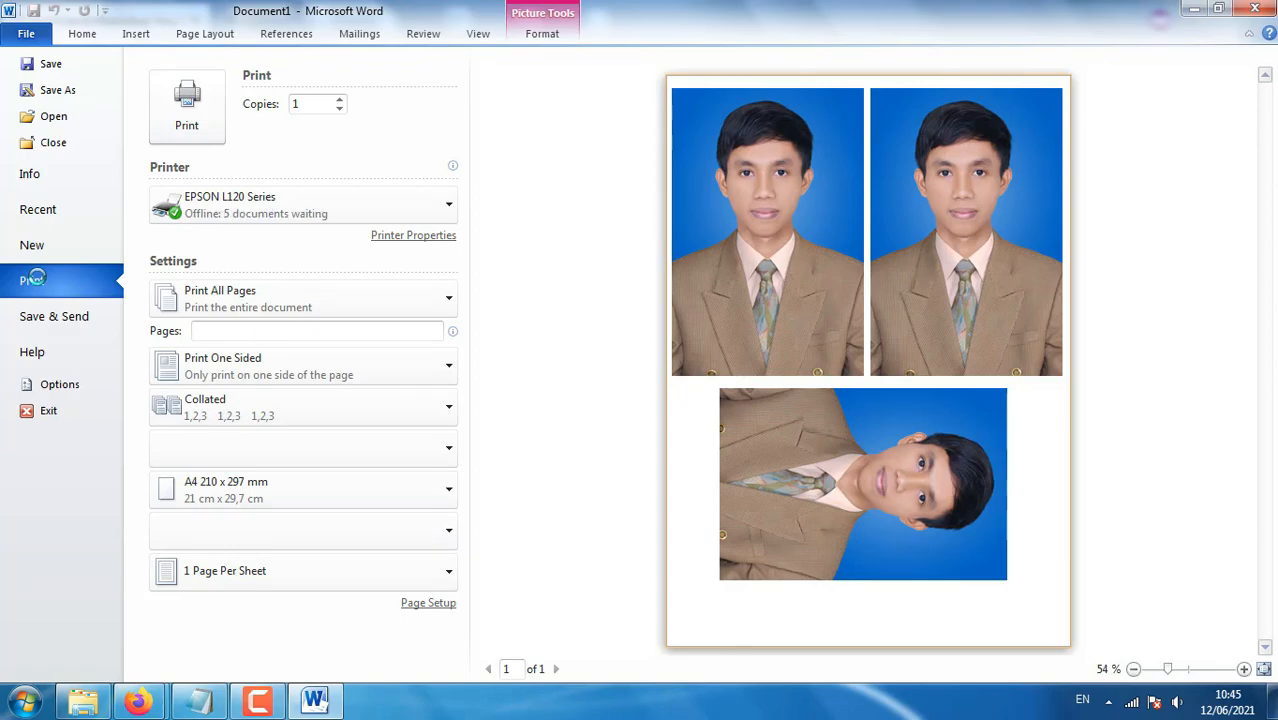